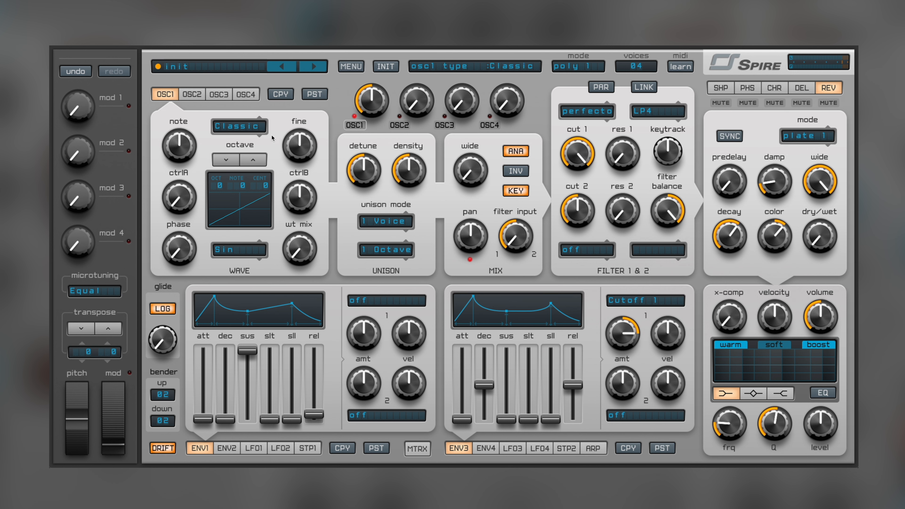
Set oscillator 1's unison to 7 voices with full density, stereo width at about three quarters and detune at 623
click(388, 228)
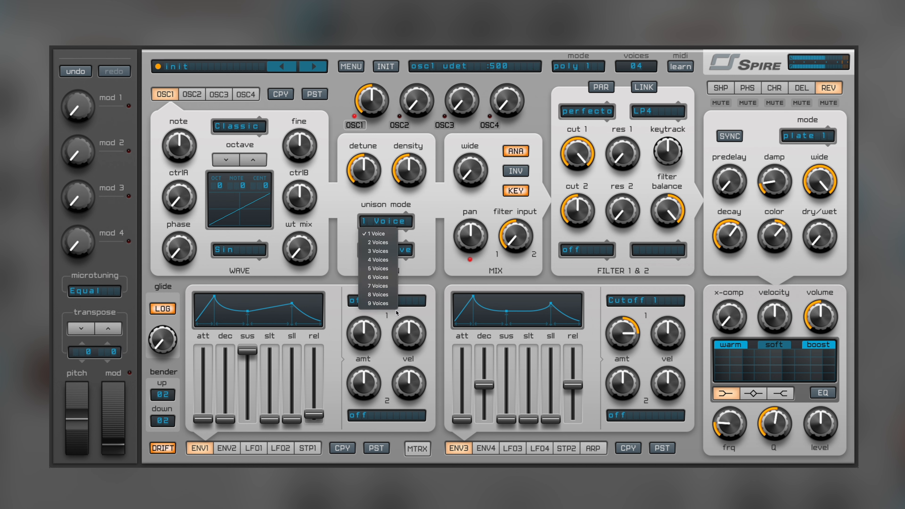
click(381, 287)
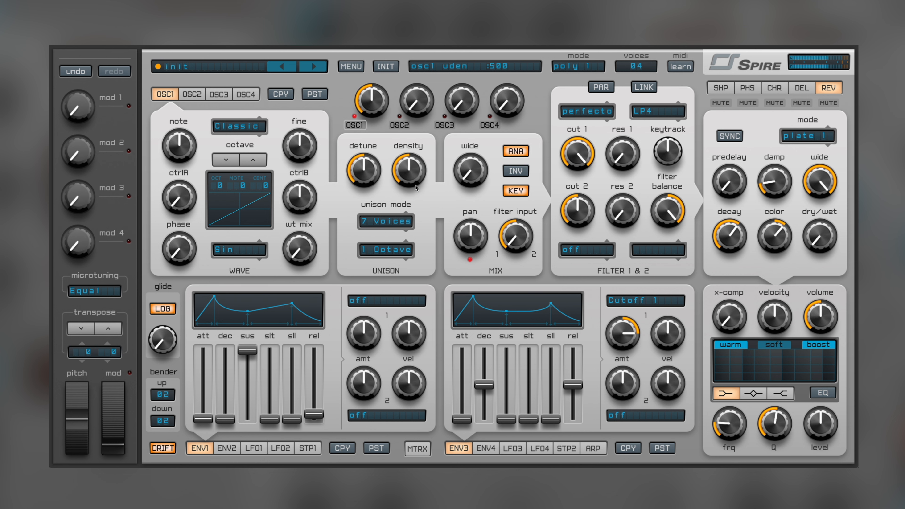
drag(469, 168, 471, 124)
drag(364, 165, 415, 93)
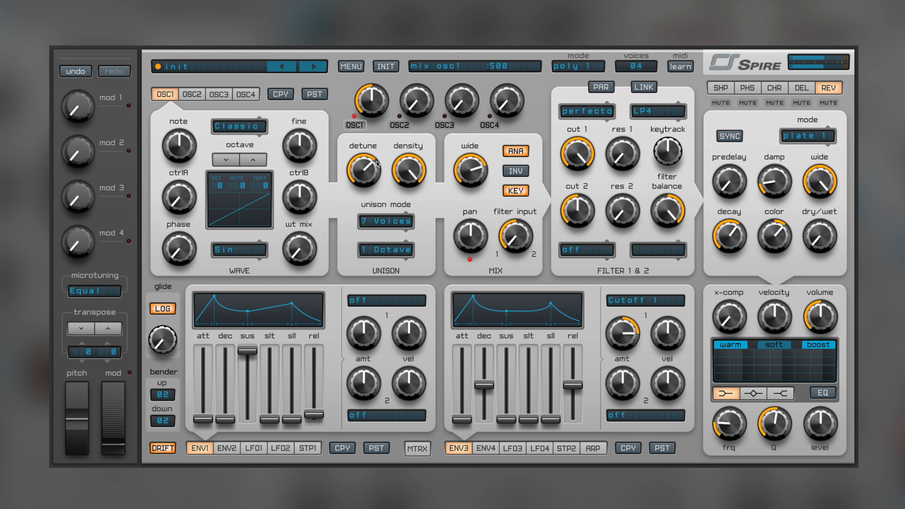
drag(370, 173, 371, 180)
Raise the mix level of oscillator 1 to 799 and bring in oscillator 2 at a similar, slightly lower level
drag(372, 102, 373, 81)
mouse_move(416, 102)
mouse_down()
mouse_move(423, 67)
mouse_move(422, 88)
mouse_up()
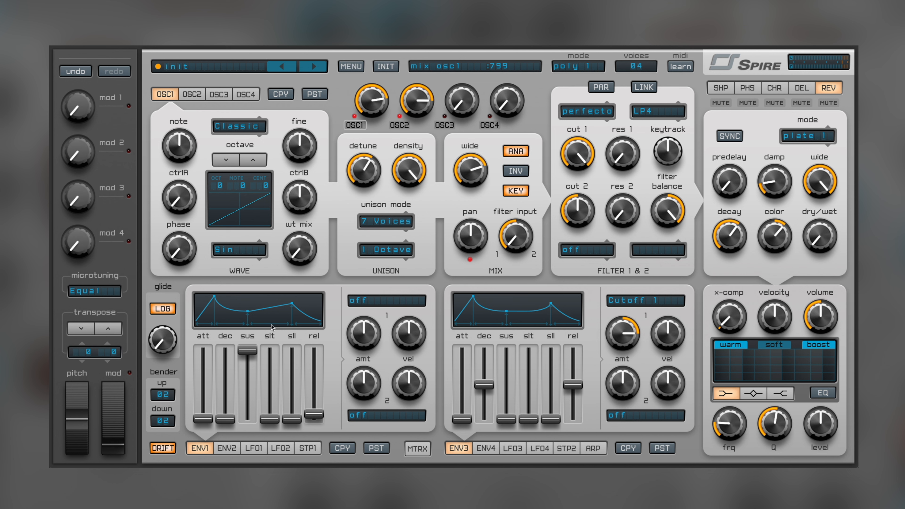
Set oscillator 2's unison to 7 voices with full density, slightly raised detune and stereo width at about two thirds
click(201, 95)
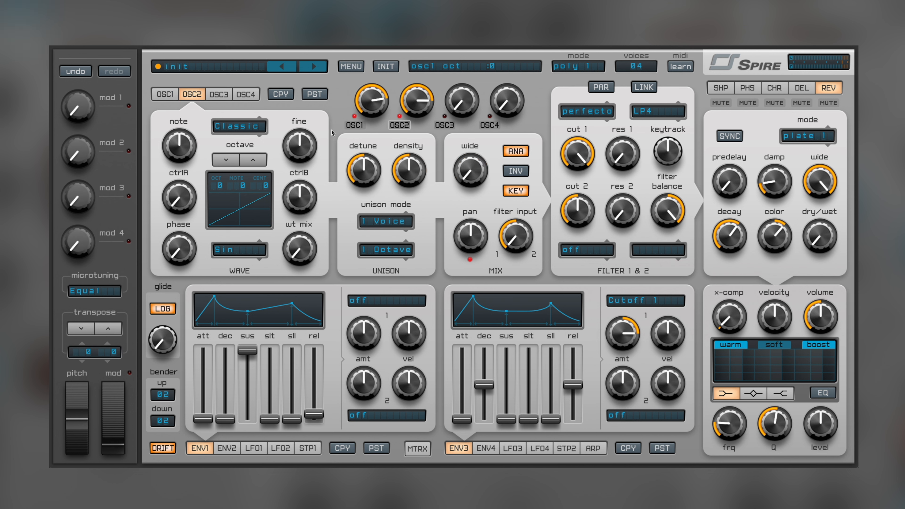
click(386, 221)
click(386, 287)
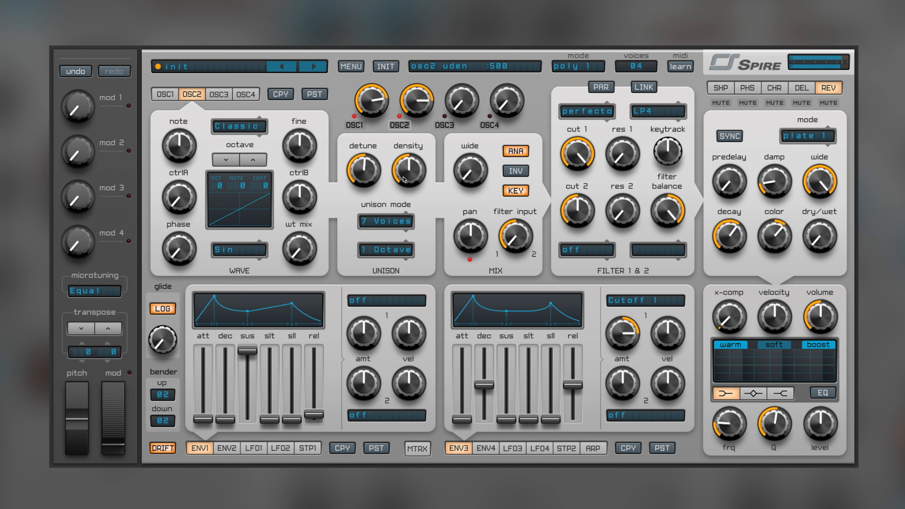
drag(403, 177, 407, 117)
mouse_move(362, 172)
mouse_down()
mouse_move(363, 165)
mouse_move(366, 181)
mouse_move(368, 167)
mouse_up()
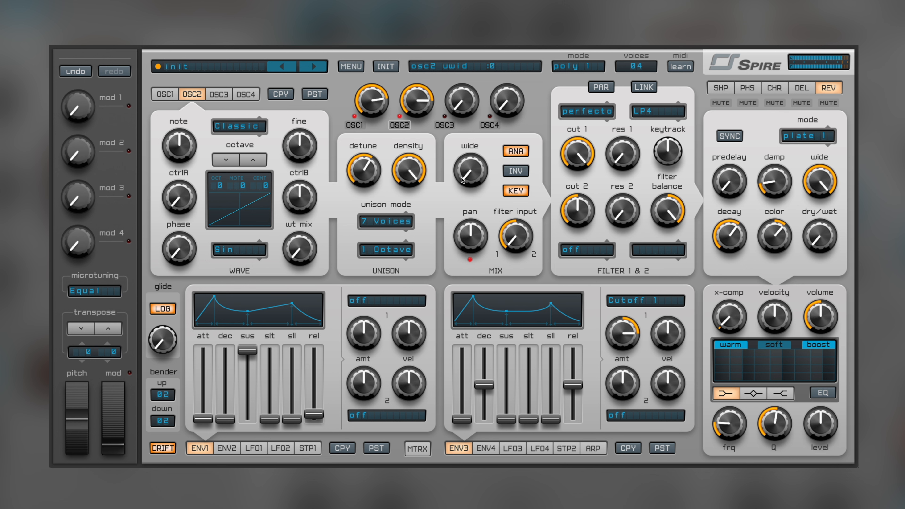
mouse_move(469, 191)
mouse_down()
mouse_move(469, 160)
mouse_move(469, 196)
mouse_up()
mouse_move(577, 153)
mouse_down()
mouse_move(589, 202)
mouse_move(586, 157)
mouse_up()
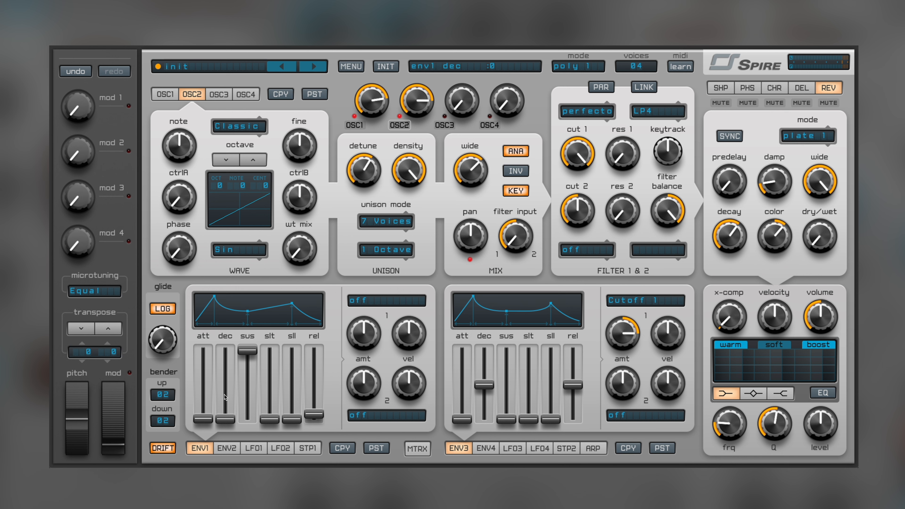
Set envelope 1's decay to 408 and its sustain to 567
drag(232, 425, 233, 391)
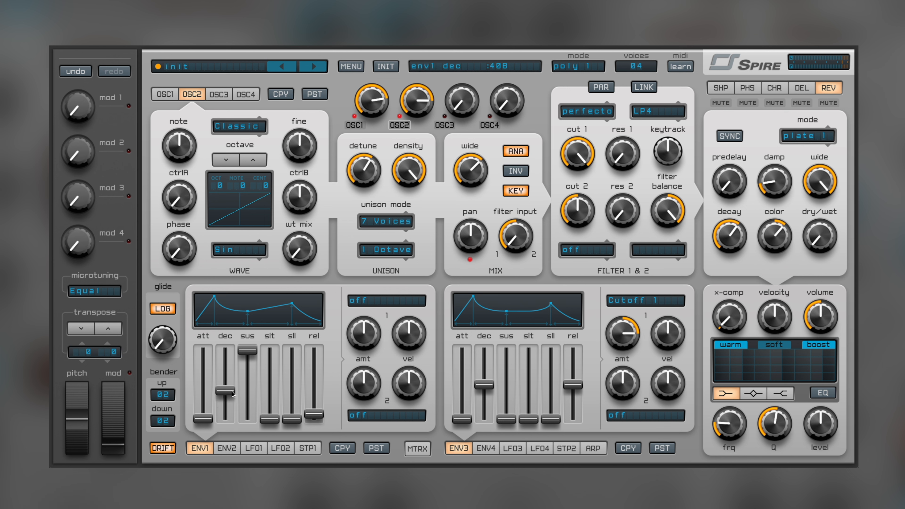
drag(247, 351, 249, 381)
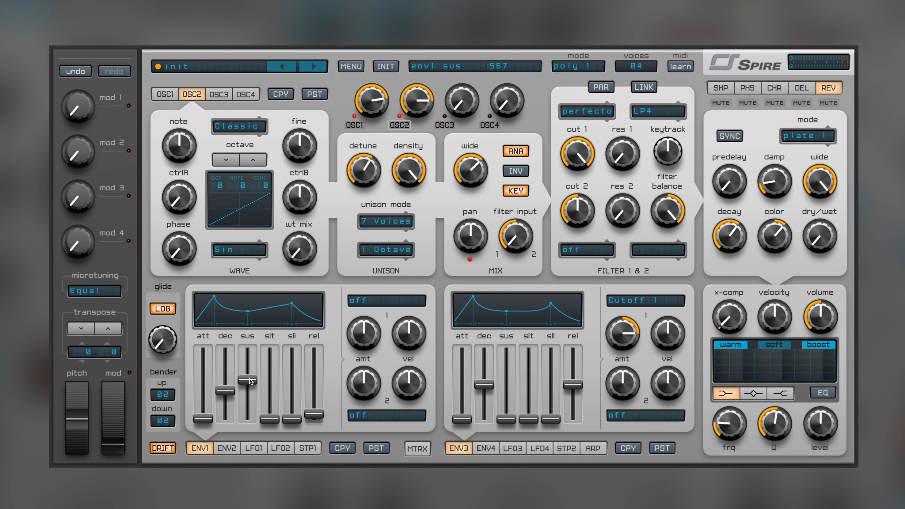
Compare envelope 1's decay at 0 and at 347, and settle on a decay of 339
drag(252, 382, 226, 429)
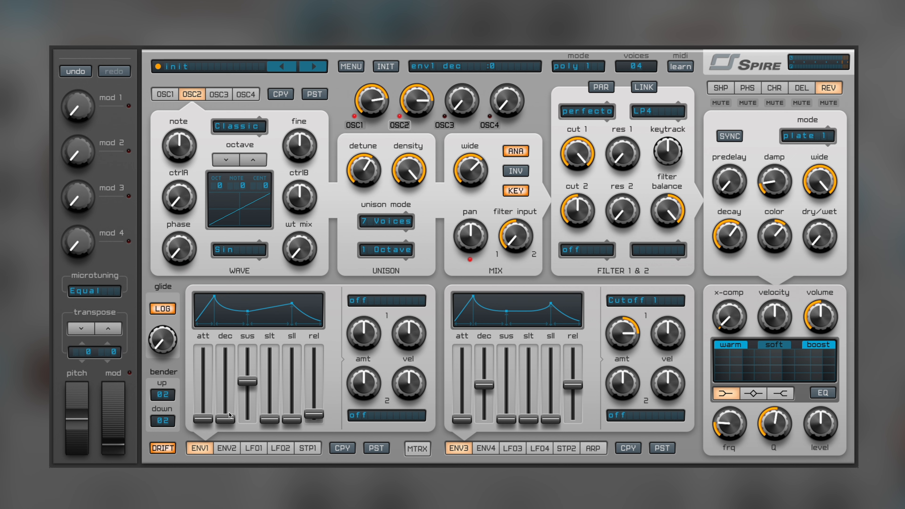
drag(229, 420, 229, 397)
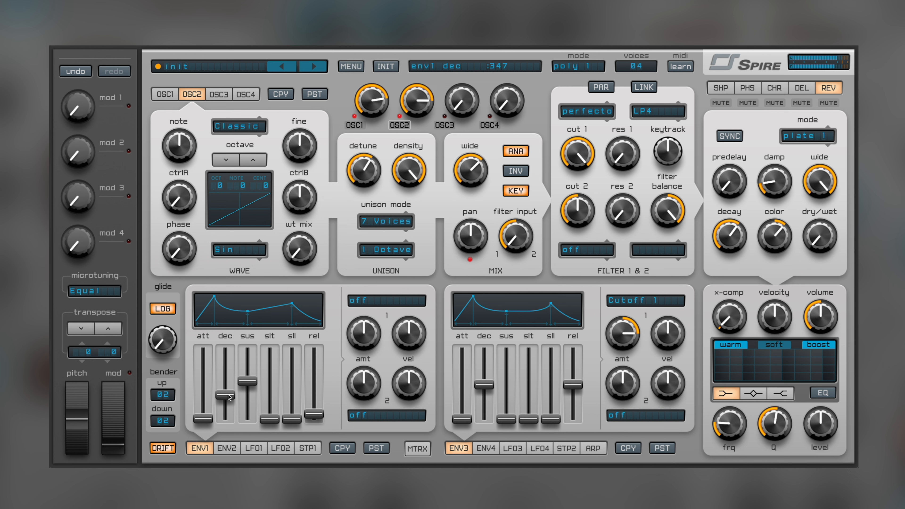
drag(230, 397, 227, 433)
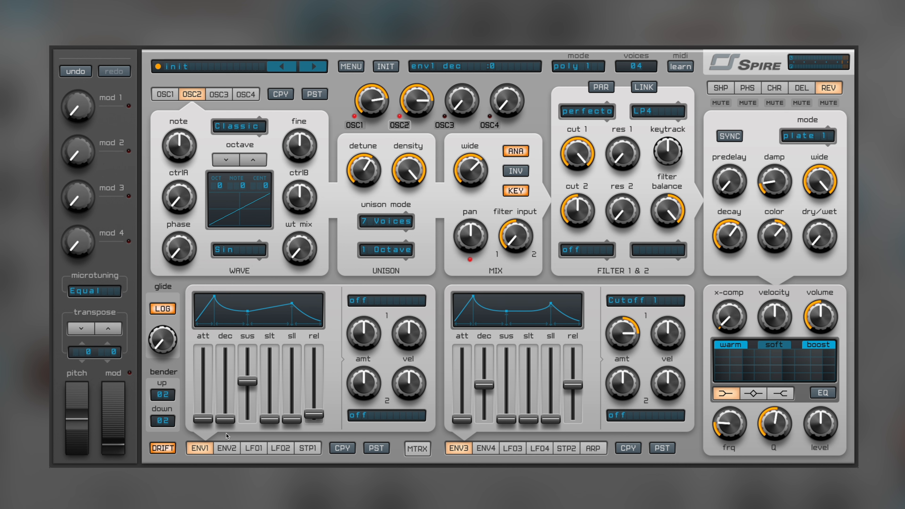
drag(225, 421, 231, 452)
drag(225, 420, 235, 405)
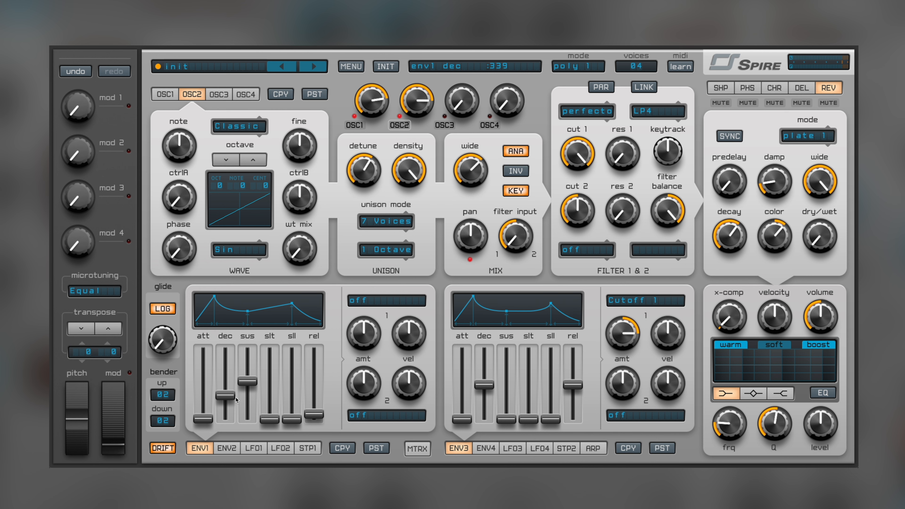
Try envelope 1's sustain at zero, restore it to about halfway, and set the release to 335
drag(249, 380, 248, 420)
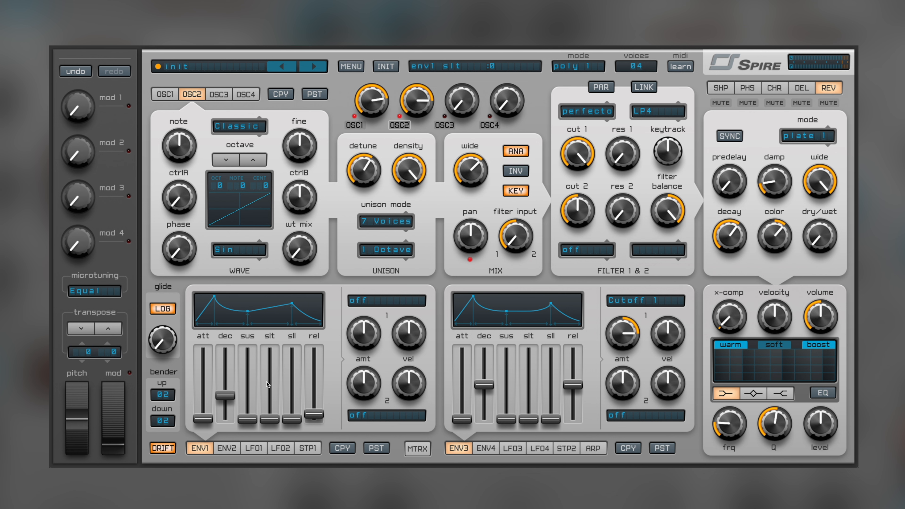
drag(253, 419, 252, 383)
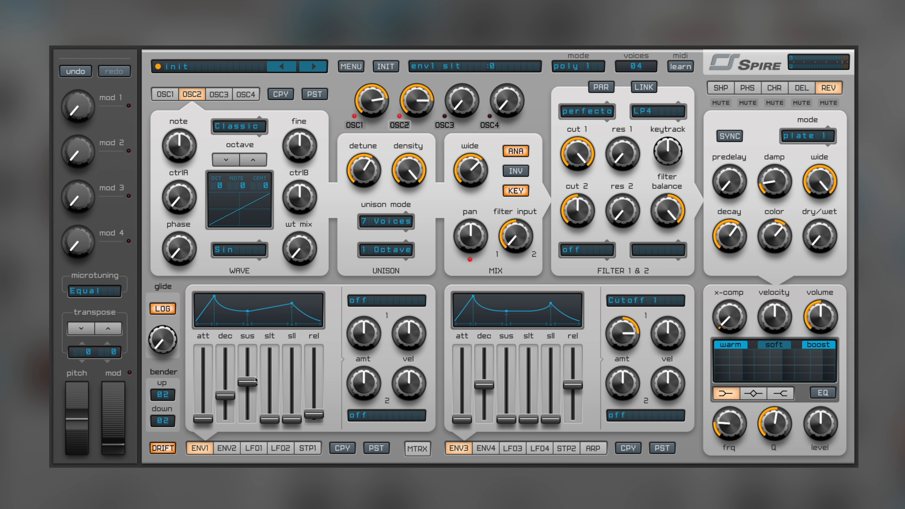
mouse_move(248, 382)
mouse_down()
mouse_move(248, 353)
mouse_move(248, 419)
mouse_move(262, 360)
mouse_move(248, 394)
mouse_move(248, 383)
mouse_up()
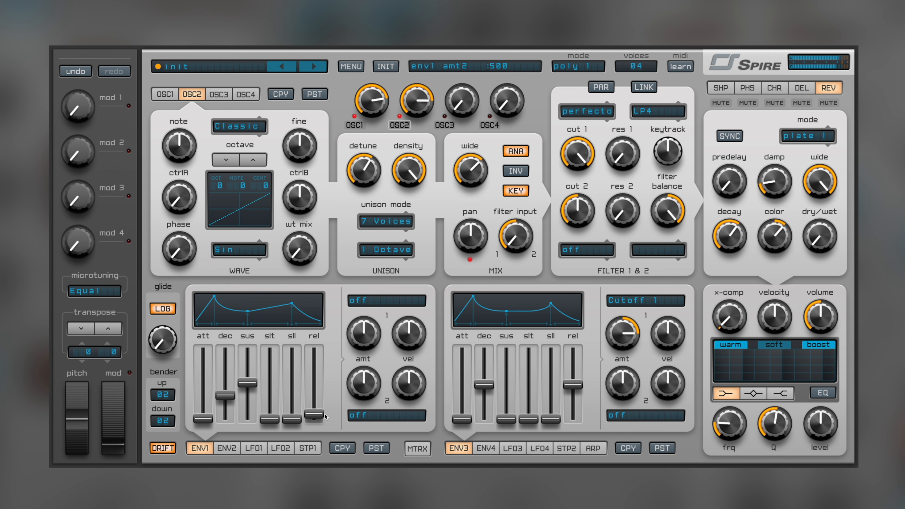
drag(314, 415, 318, 393)
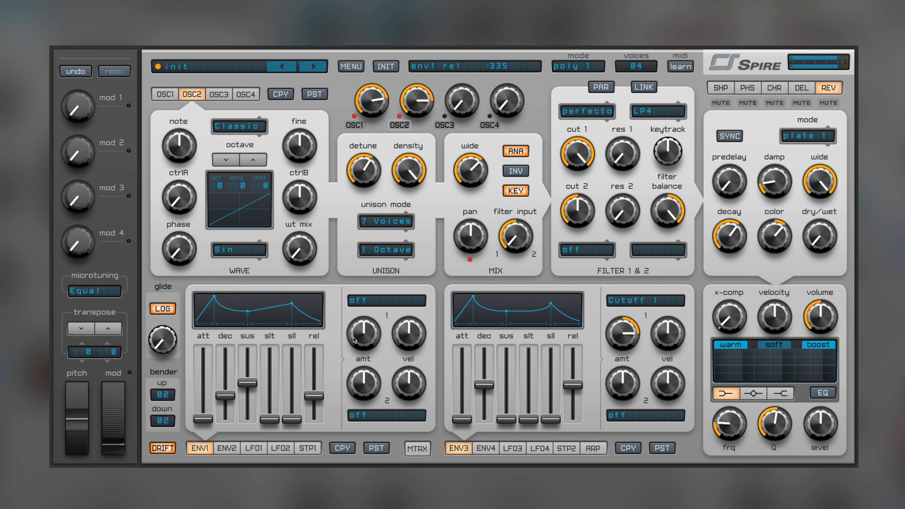
drag(359, 330, 361, 330)
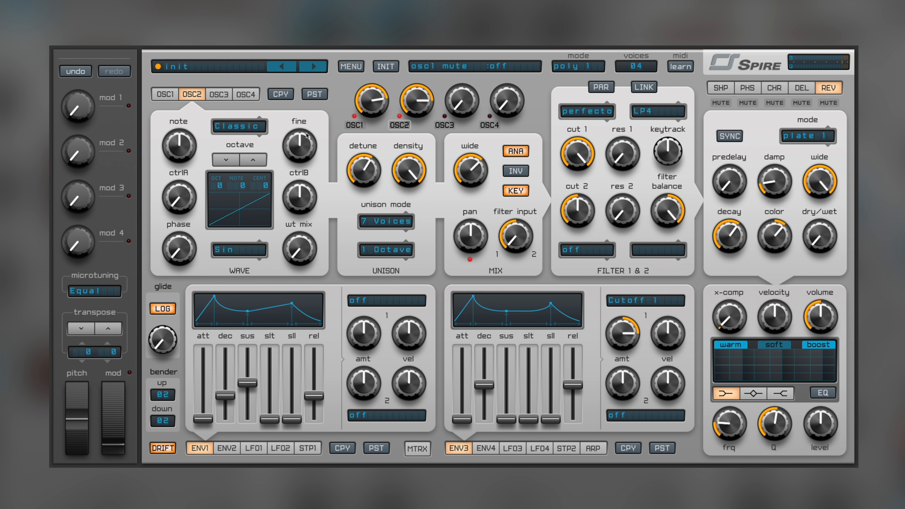
Sweep oscillator 1's fine tuning between -99 and +99 cents and reset it to 0
click(165, 94)
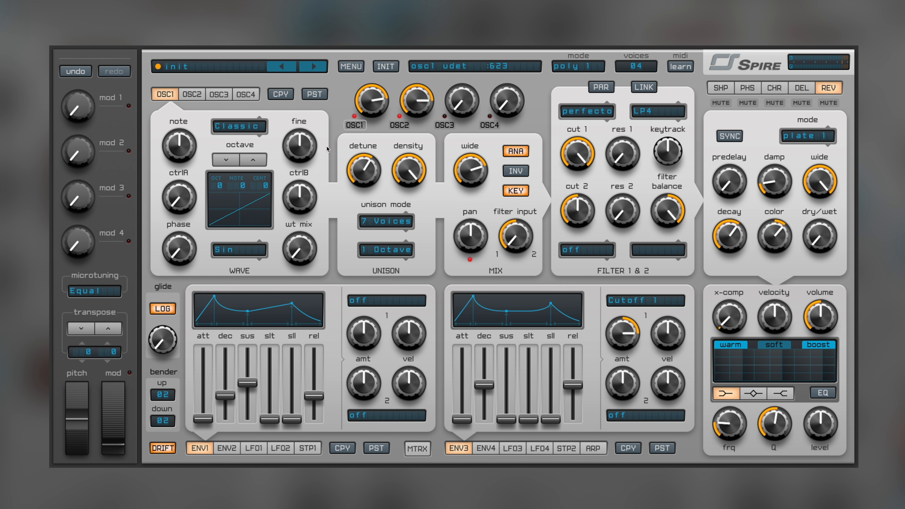
drag(299, 145, 297, 189)
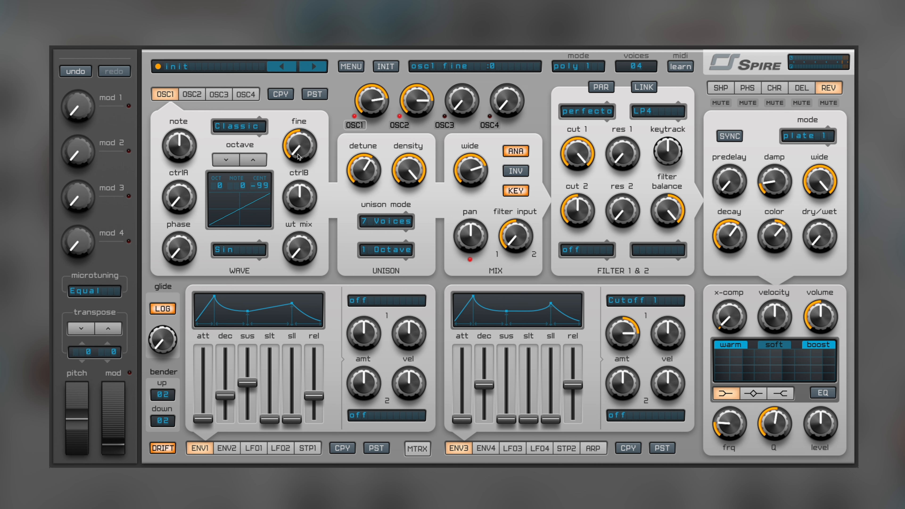
drag(298, 152, 305, 59)
double_click(312, 139)
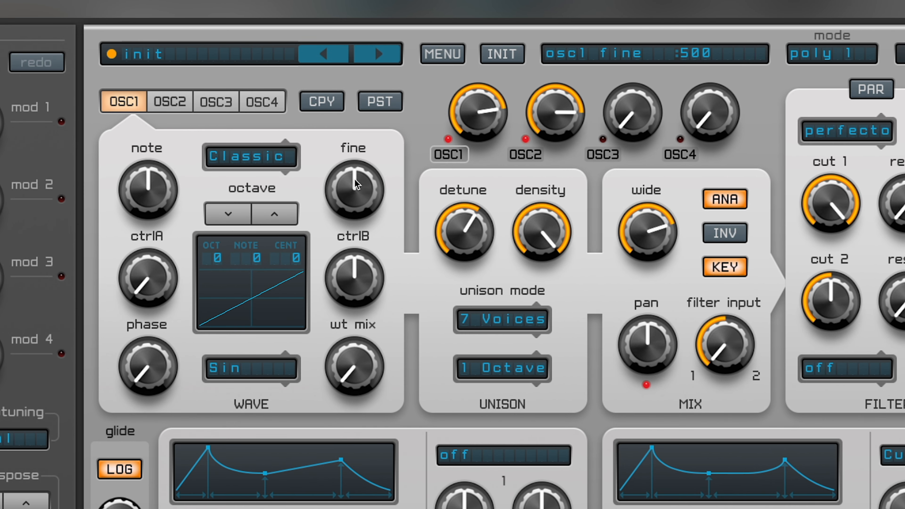
drag(355, 181, 311, 414)
drag(365, 205, 363, 0)
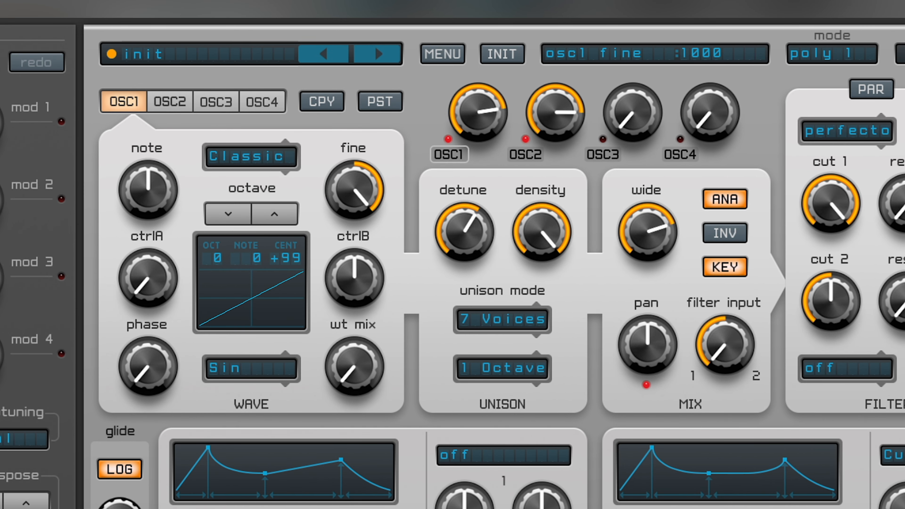
double_click(365, 186)
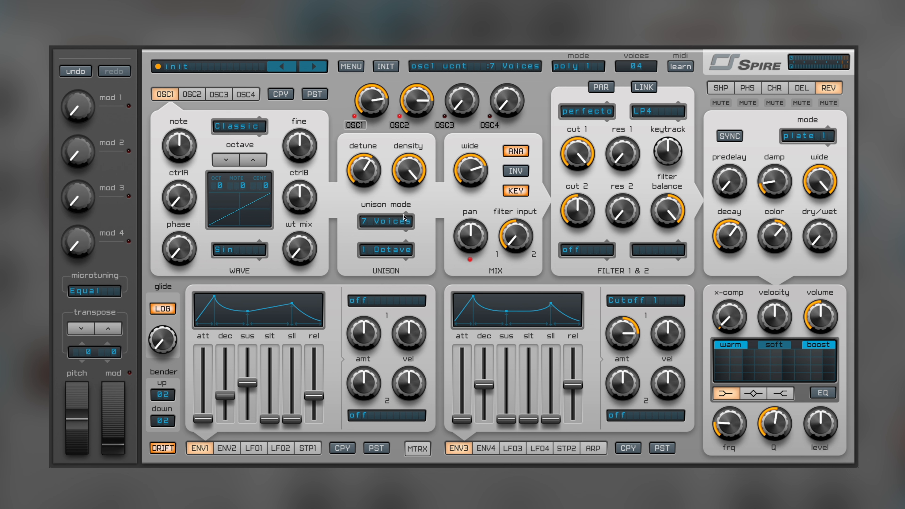
Try offsetting the fine tuning of oscillator 1 to -40 cents and of oscillator 2 to +45 cents
drag(300, 146, 300, 156)
click(201, 99)
double_click(293, 142)
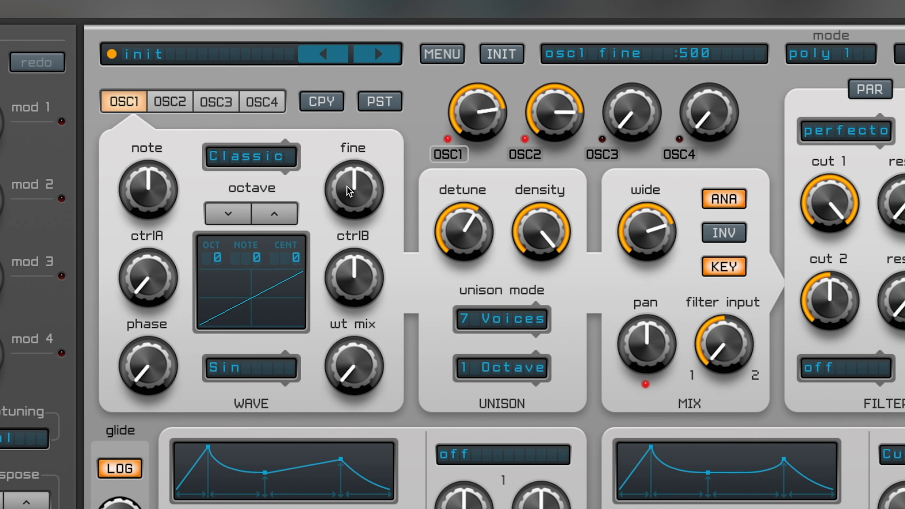
drag(296, 144, 296, 152)
drag(348, 205, 343, 221)
click(183, 107)
drag(363, 180, 368, 140)
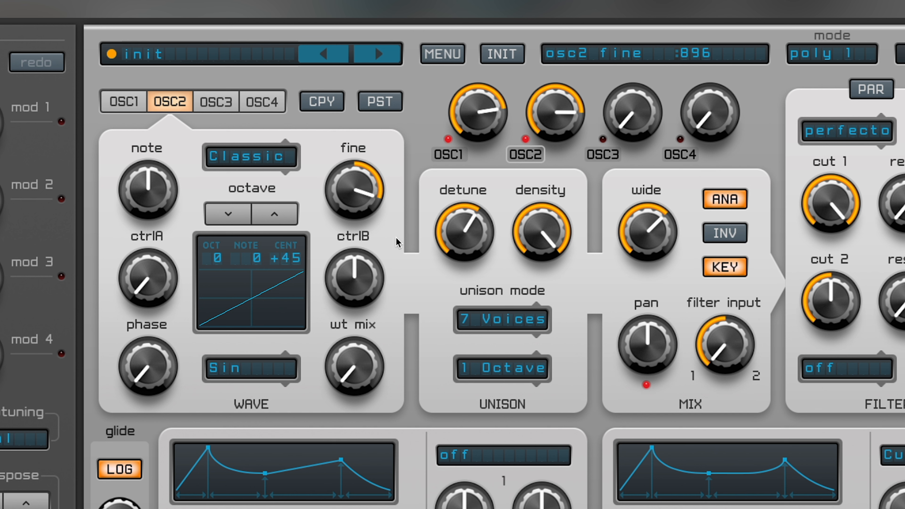
click(136, 104)
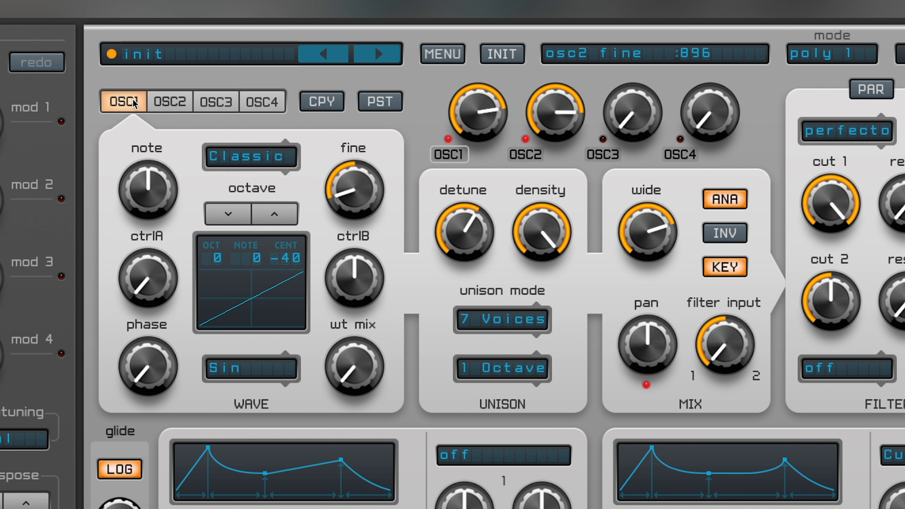
Readjust oscillator 1's fine tuning and reduce oscillator 2's to +8 cents
drag(363, 209, 322, 212)
click(173, 107)
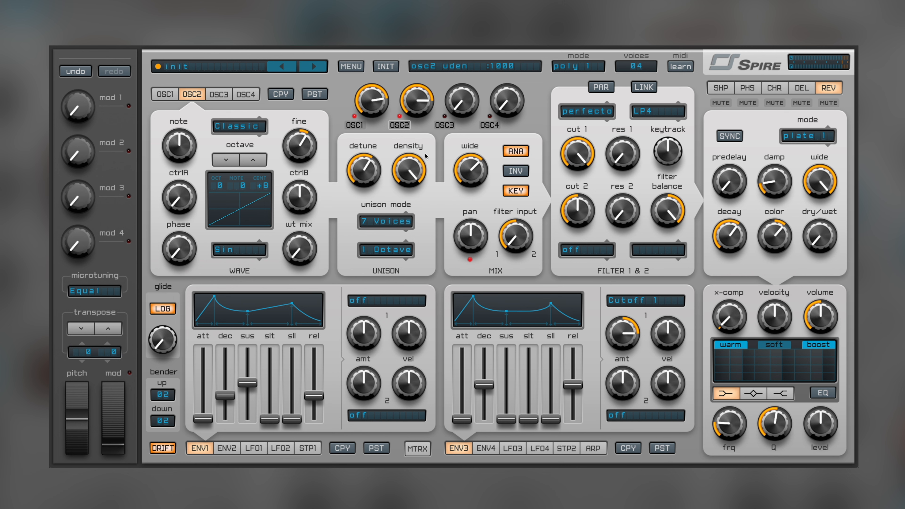
Lower filter 1's cutoff to about a third and give envelope 3 a low sustain and a maximum release
drag(580, 155, 581, 203)
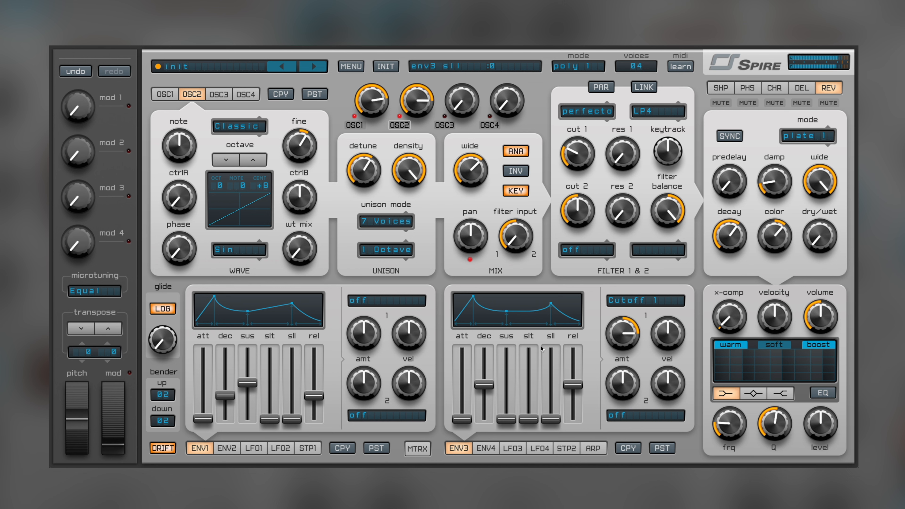
drag(506, 421, 486, 388)
drag(572, 385, 572, 351)
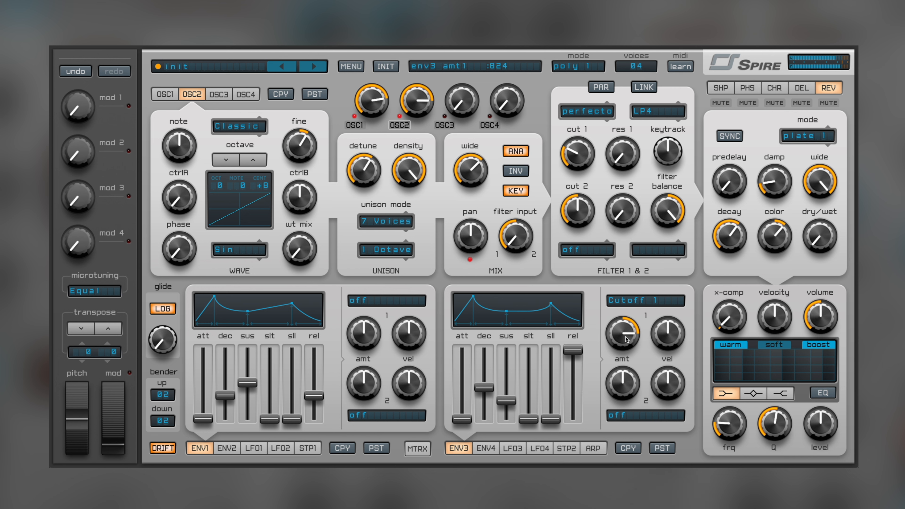
Try filter 1's cutoff fully open, lower envelope 3's sustain slightly, and bring the cutoff back down to 321
drag(580, 155, 568, 93)
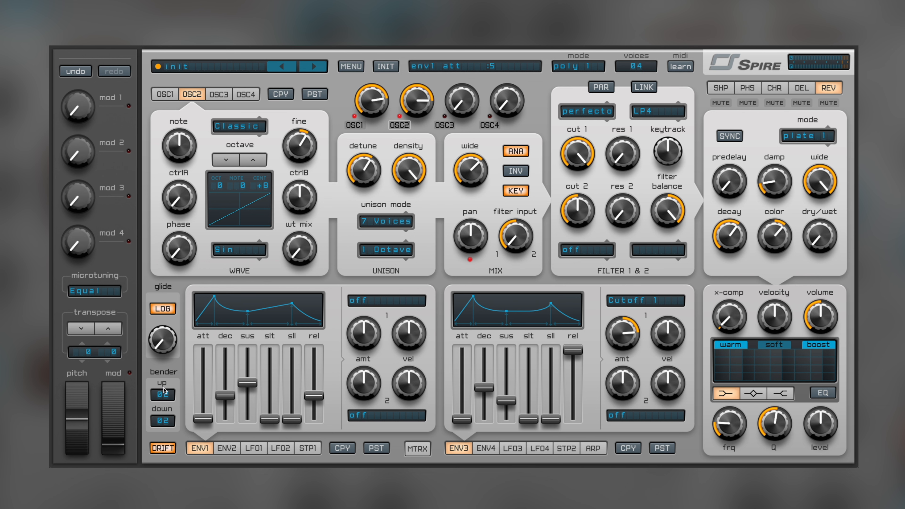
drag(515, 401, 512, 404)
drag(578, 153, 579, 215)
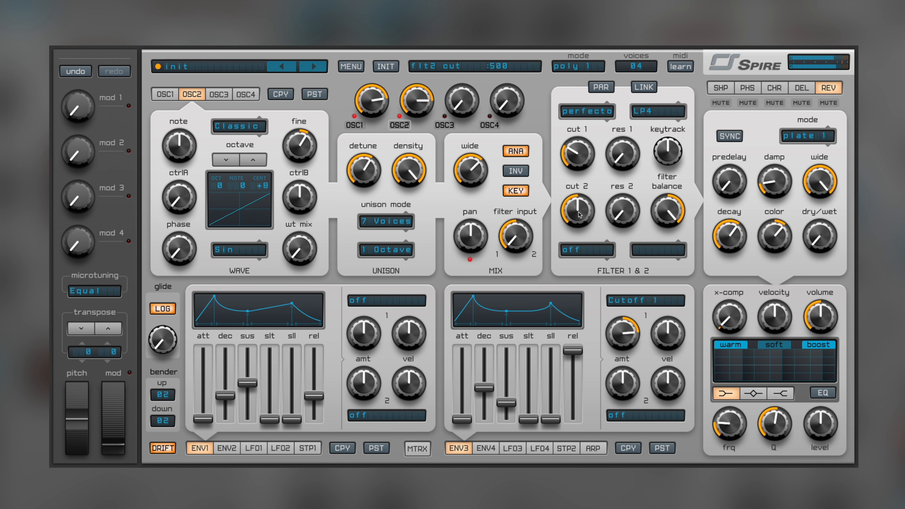
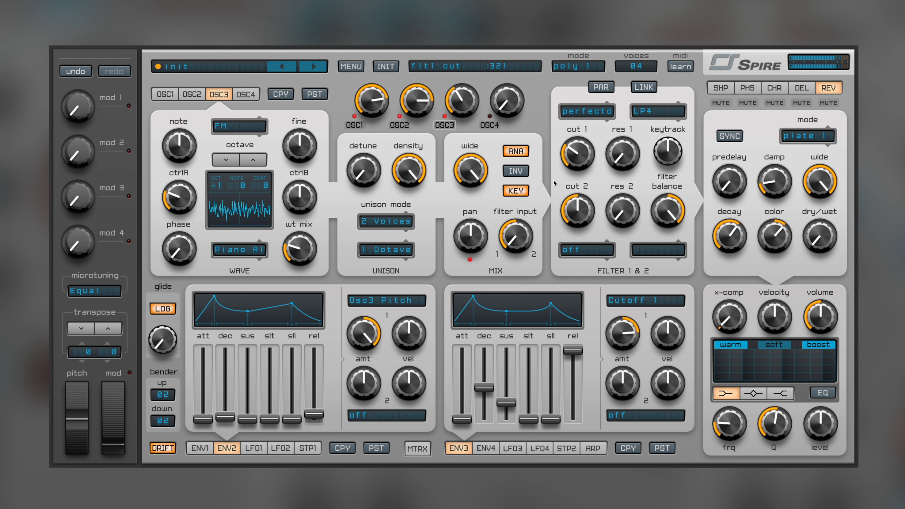
Mute and unmute oscillator 3 for comparison, and set the polyphony to 07 voices
click(450, 124)
click(447, 125)
click(638, 71)
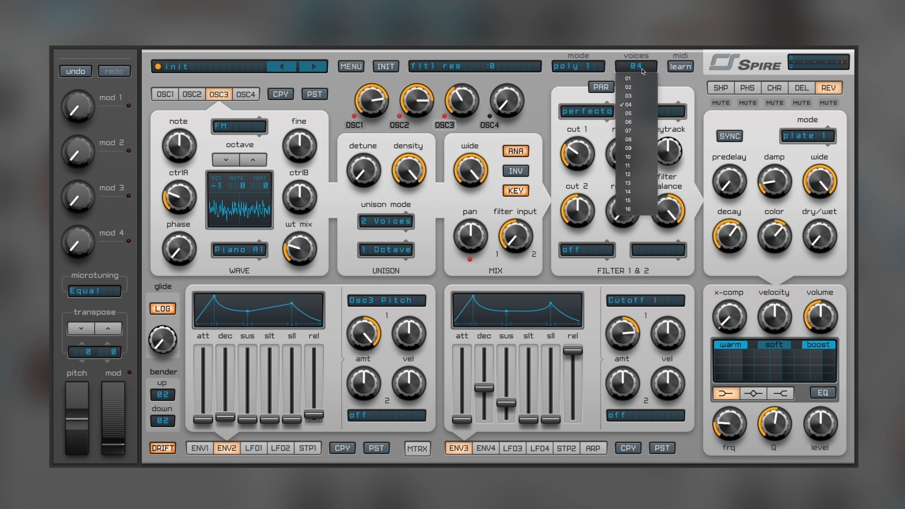
click(640, 131)
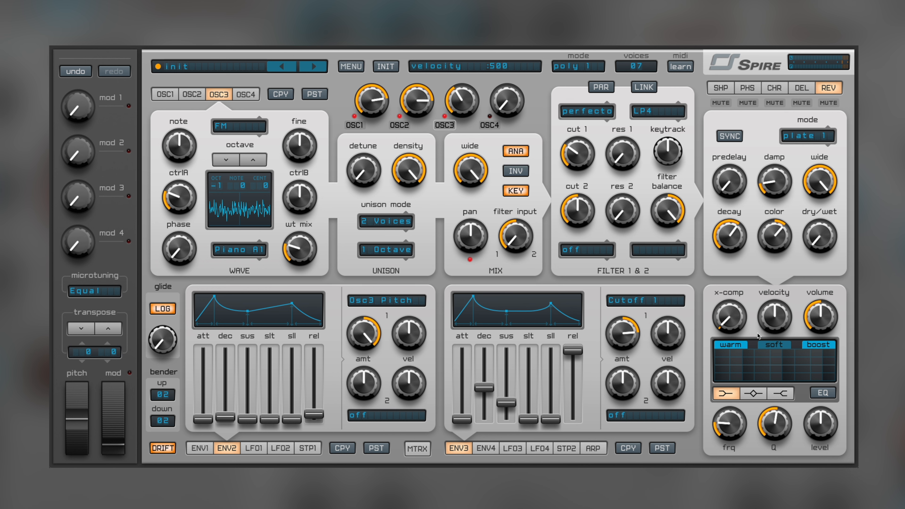
Try filter 1 as the acido type in LP4 mode
click(587, 111)
click(579, 141)
click(653, 114)
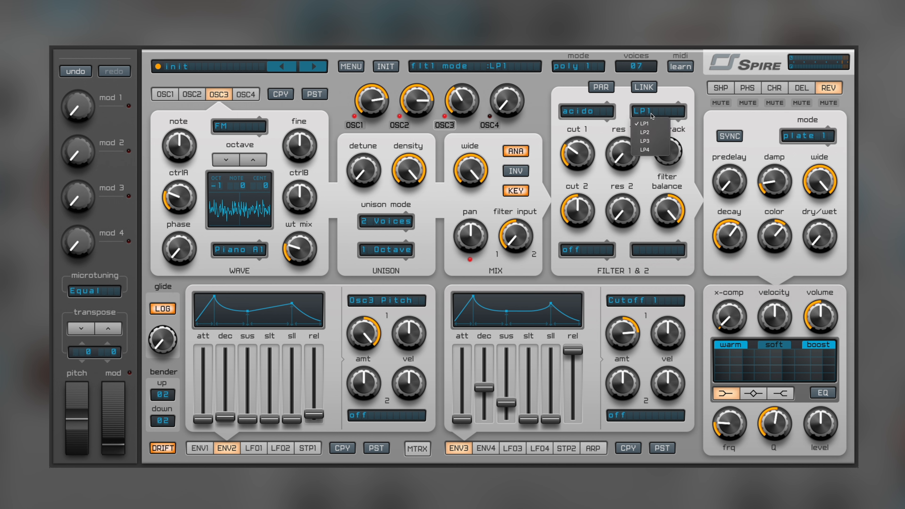
click(645, 150)
Switch filter 1 back to the perfecto type and return its mode to LP4 for comparison
click(586, 111)
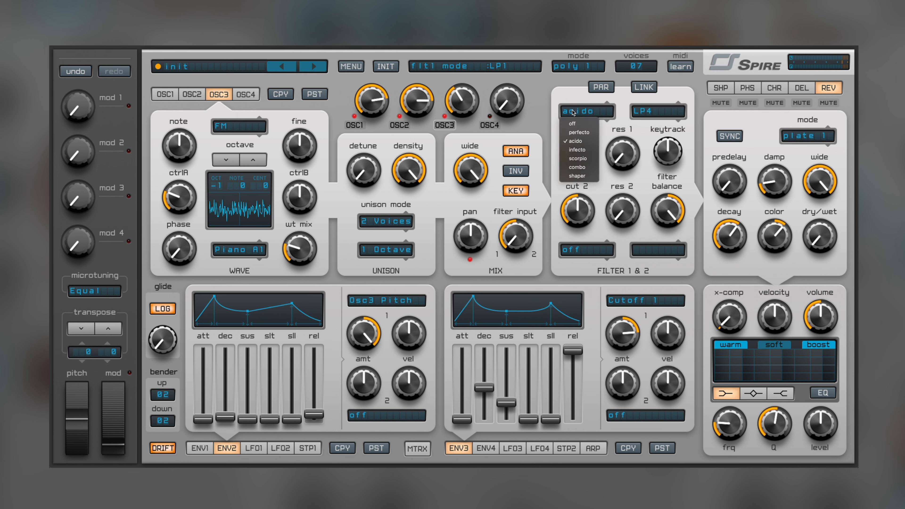
click(584, 135)
click(646, 112)
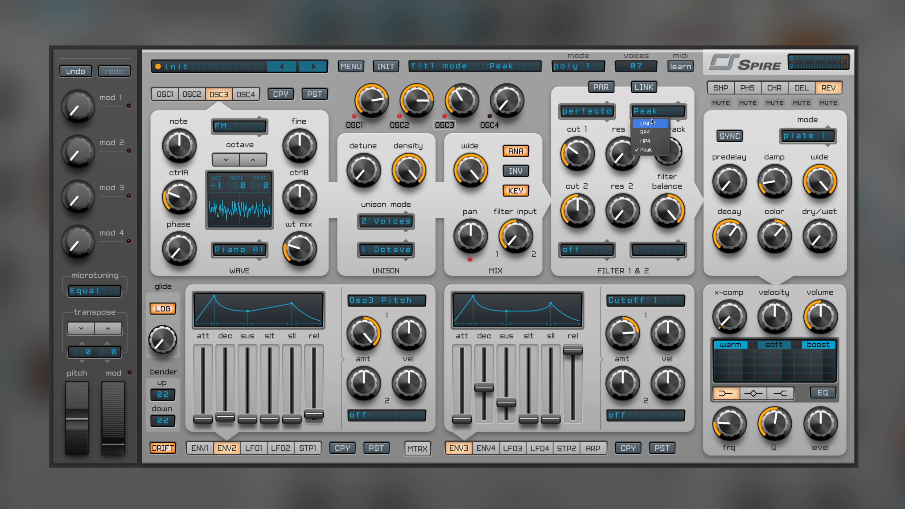
click(638, 114)
scroll(639, 113, up, 3)
Set filter 1 to the acido type with the LP4 mode
click(587, 111)
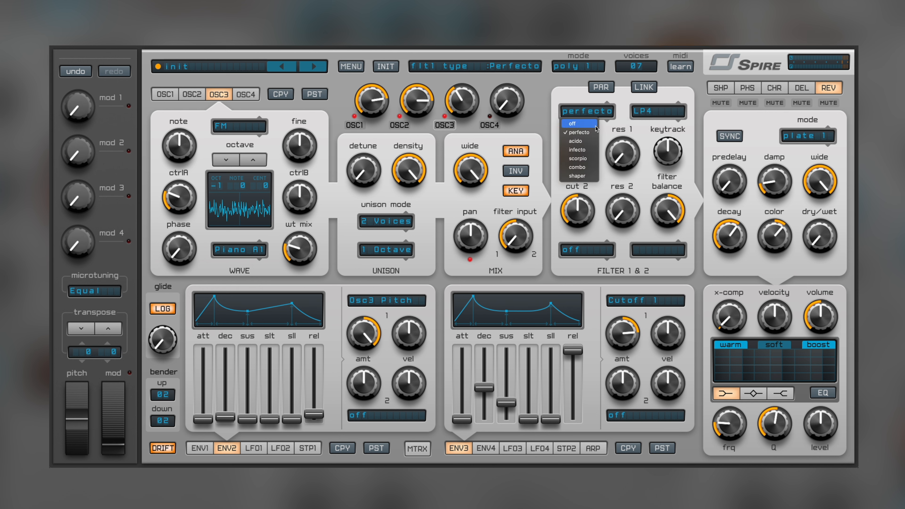
click(584, 141)
click(665, 114)
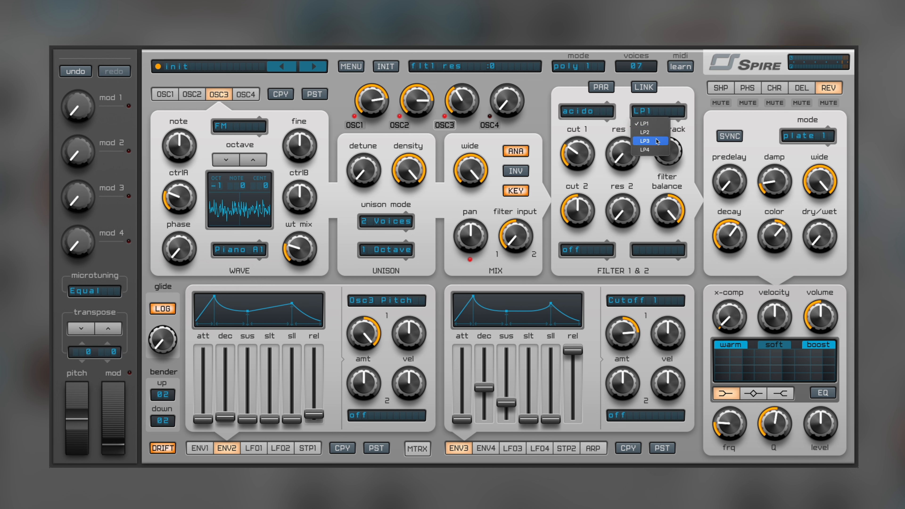
click(655, 153)
Open filter 1's cutoff fully, set its resonance to about 295, and slightly lower oscillator 3's level
drag(577, 157, 574, 165)
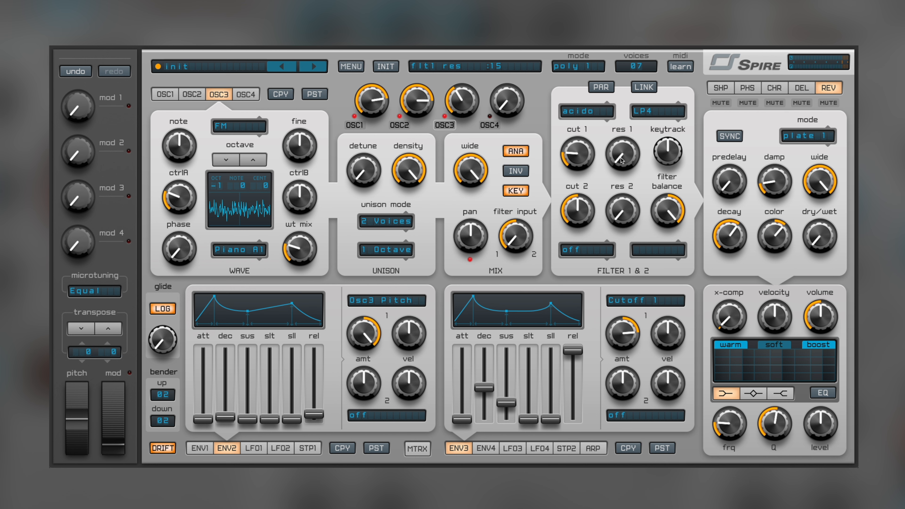
drag(574, 162, 615, 129)
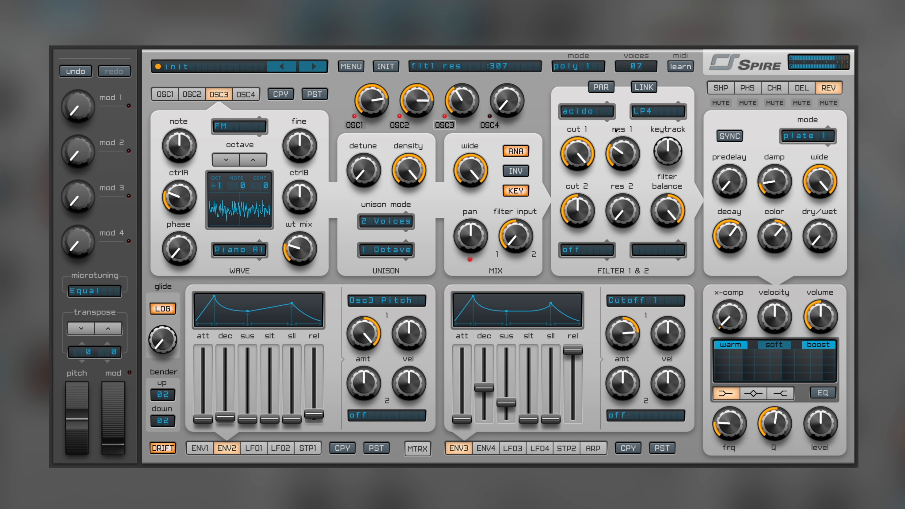
drag(458, 100, 458, 107)
drag(608, 156, 607, 158)
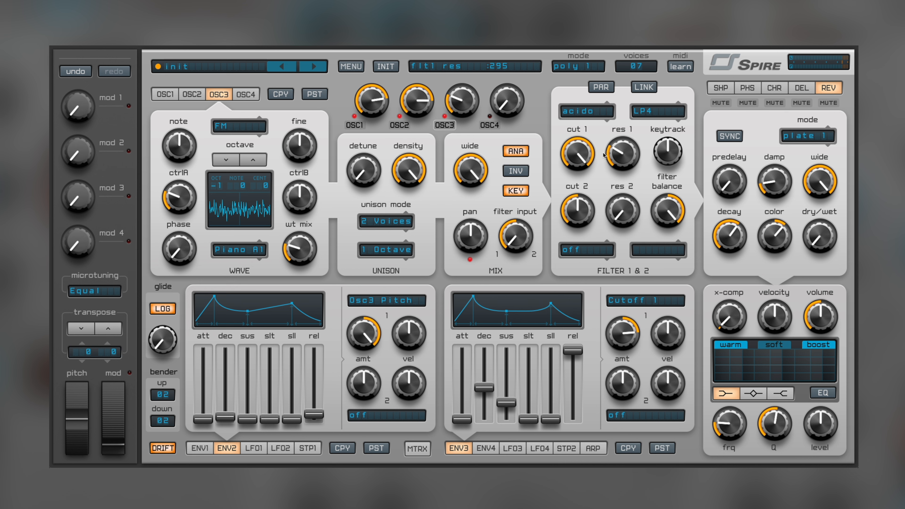
Sweep filter 1's cutoff, return it to 1000, and readjust its resonance to 287
drag(585, 171, 580, 122)
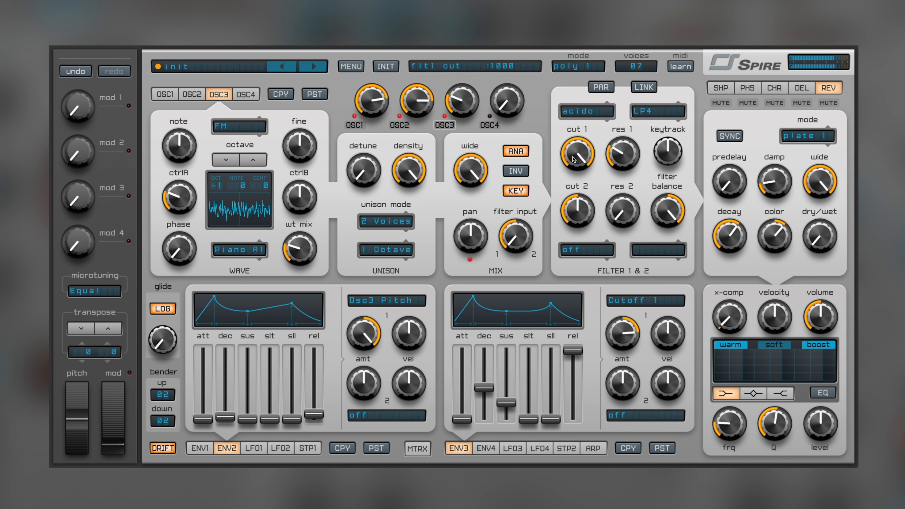
drag(627, 154, 627, 262)
drag(624, 163, 576, 66)
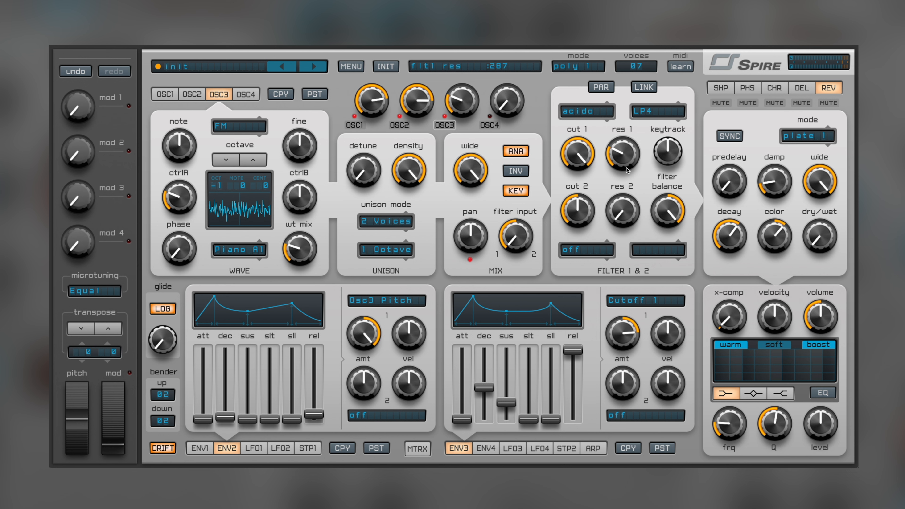
Try filter 2 as a perfecto HP4 filter, sweep its cutoff, and switch filter 2 back off
click(569, 251)
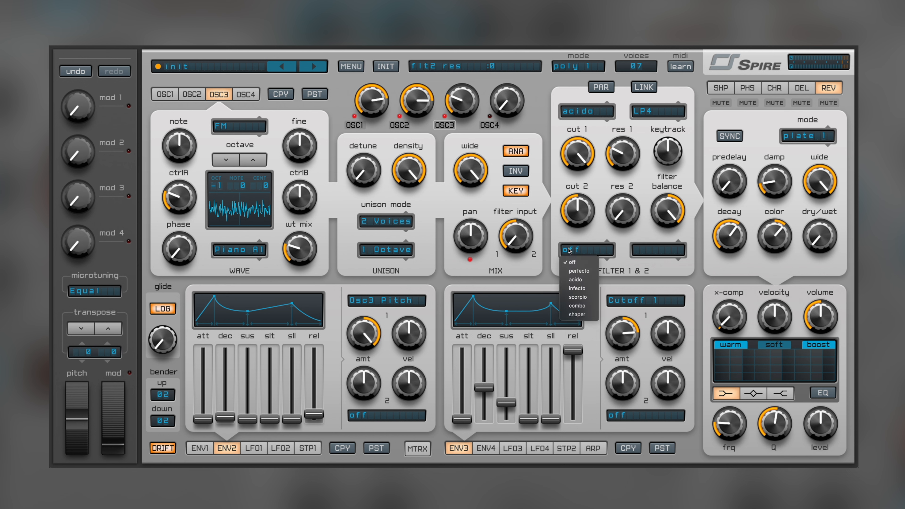
click(579, 271)
click(665, 250)
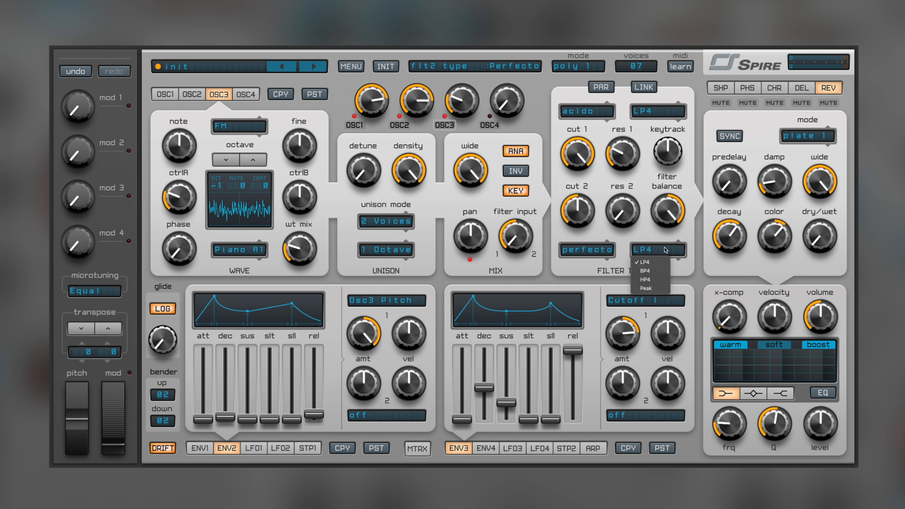
click(654, 280)
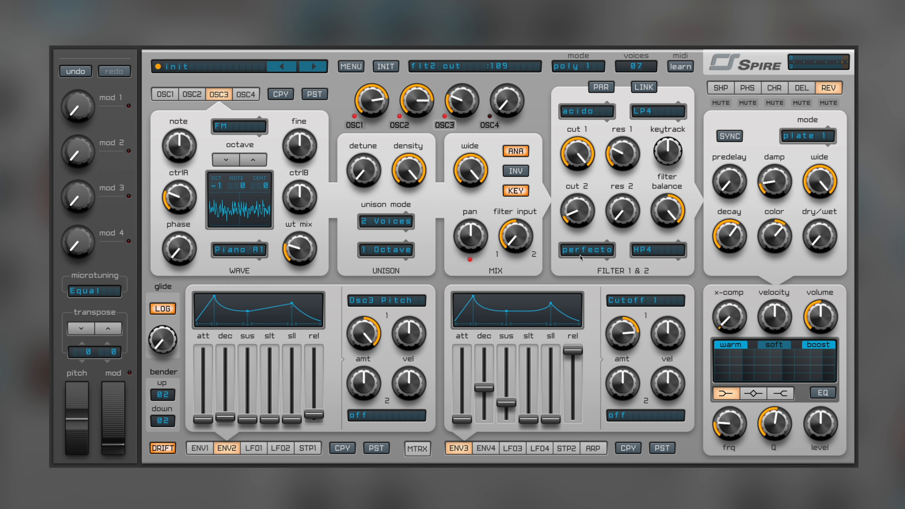
drag(588, 252, 585, 179)
click(580, 252)
click(585, 262)
Turn off the output boost and raise the master volume to maximum
click(816, 345)
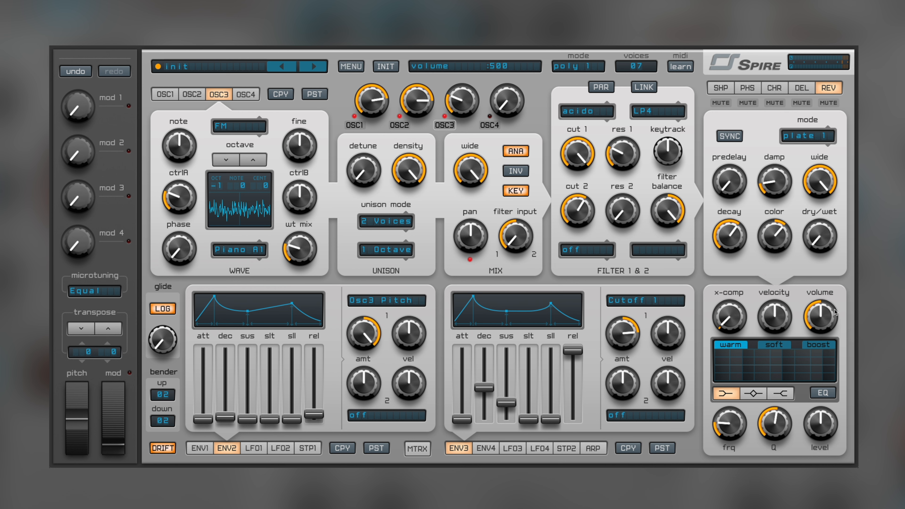
drag(825, 319, 816, 214)
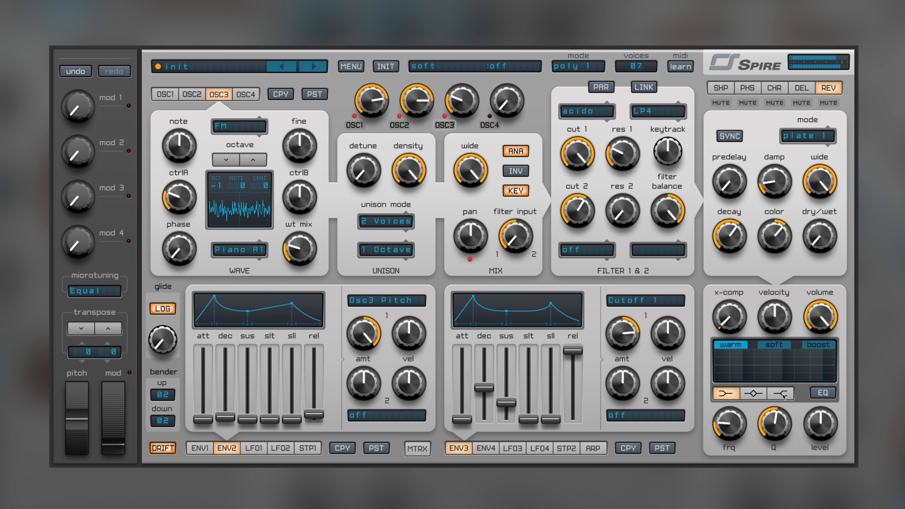
Enable the EQ and lower the low band's level to about 451
click(817, 394)
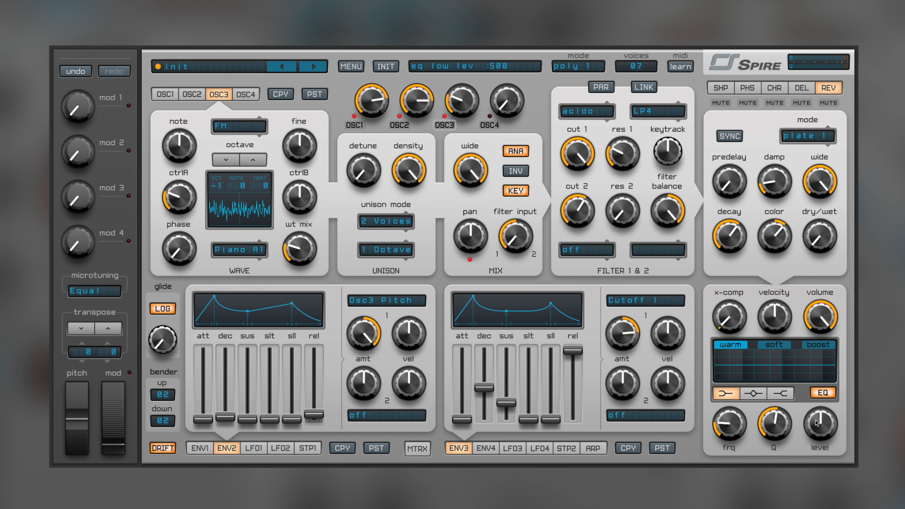
drag(815, 419, 815, 428)
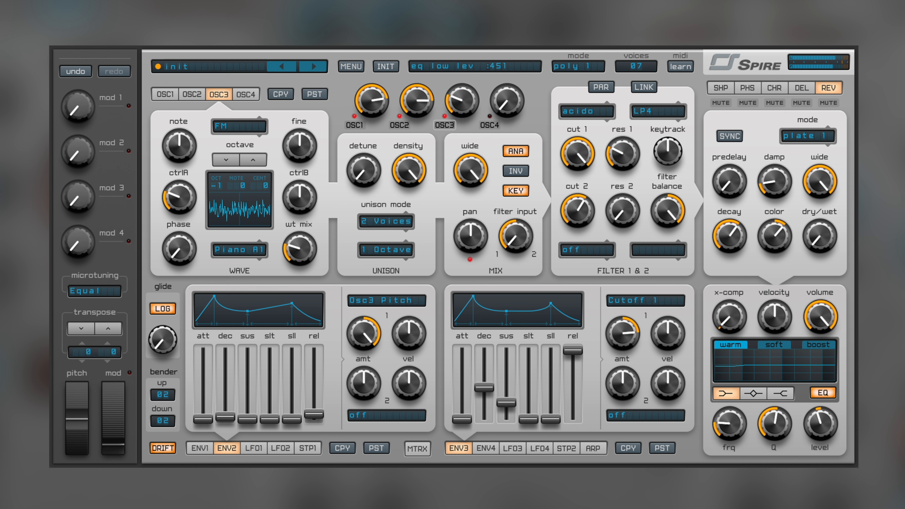
drag(816, 424, 790, 439)
Raise the EQ's high band level slightly, set its Q to 305, and bypass and re-enable the EQ for comparison
click(791, 392)
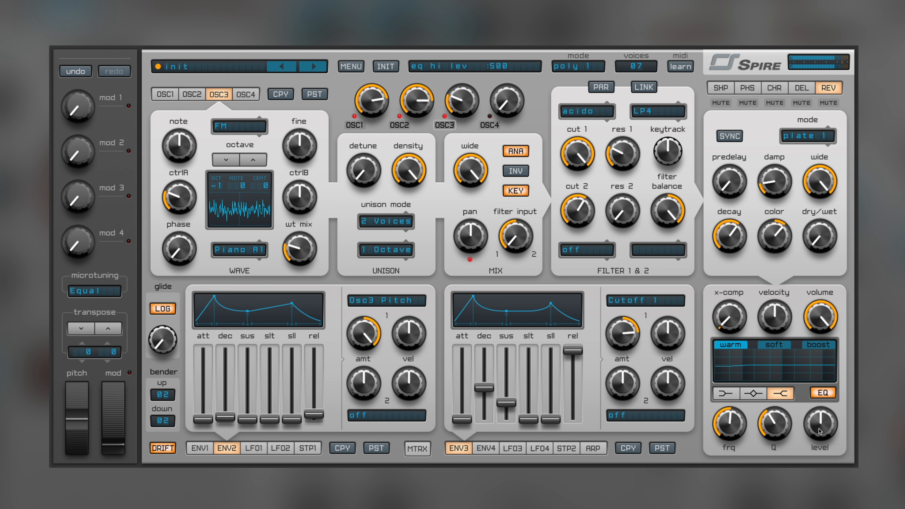
drag(821, 428, 770, 431)
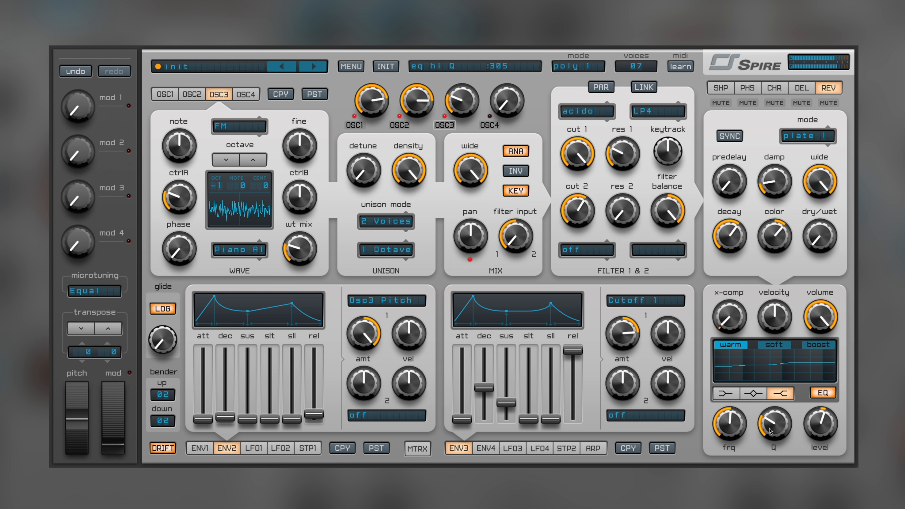
click(823, 395)
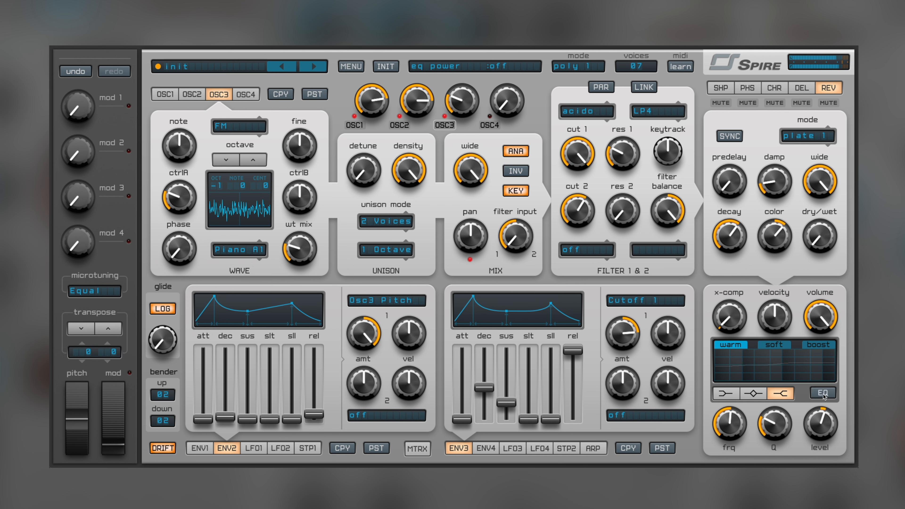
click(825, 392)
Add a small amount of x-comp and set the shaper effect's dry/wet to 163
mouse_move(738, 322)
mouse_down()
mouse_move(726, 307)
mouse_move(727, 315)
mouse_move(734, 296)
mouse_move(743, 322)
mouse_move(731, 311)
mouse_up()
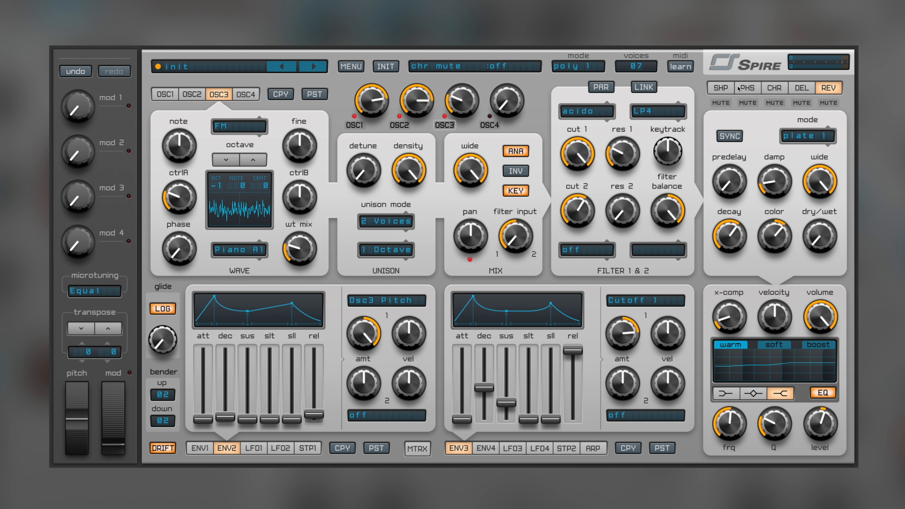
click(725, 90)
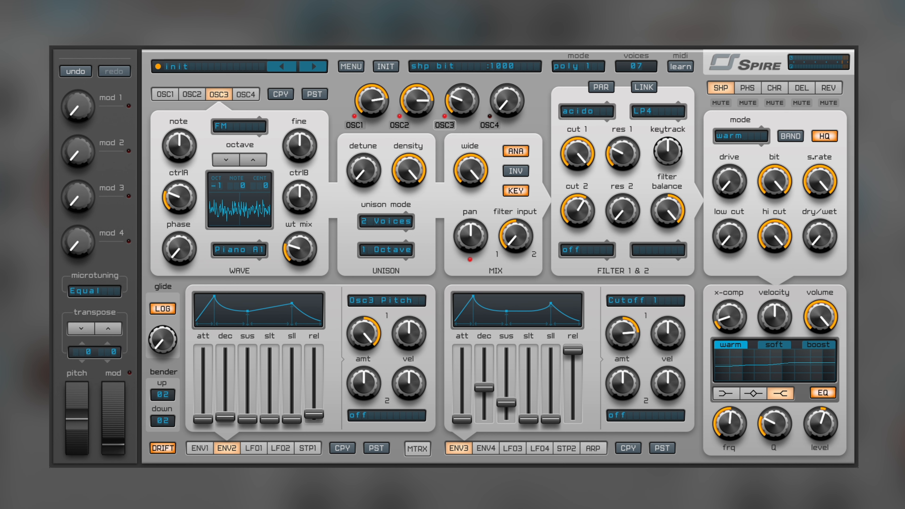
mouse_move(816, 240)
mouse_down()
mouse_move(815, 90)
mouse_move(819, 238)
mouse_up()
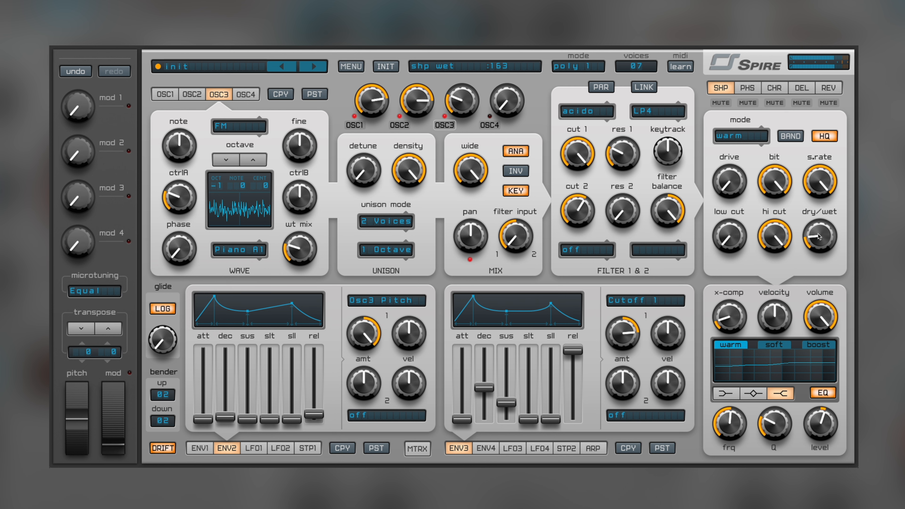
Raise the delay effect's dry/wet and width, and set its right delay time to 3/8
click(807, 89)
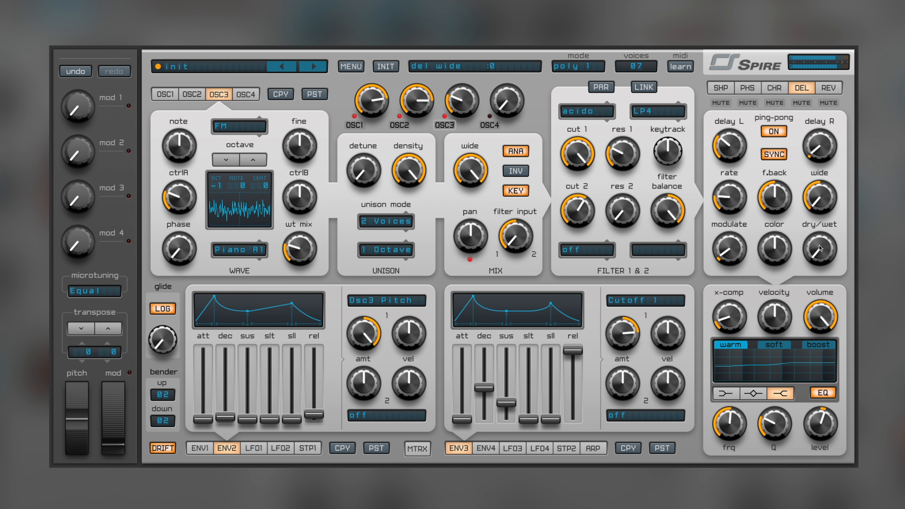
drag(819, 249, 817, 228)
drag(819, 196, 822, 114)
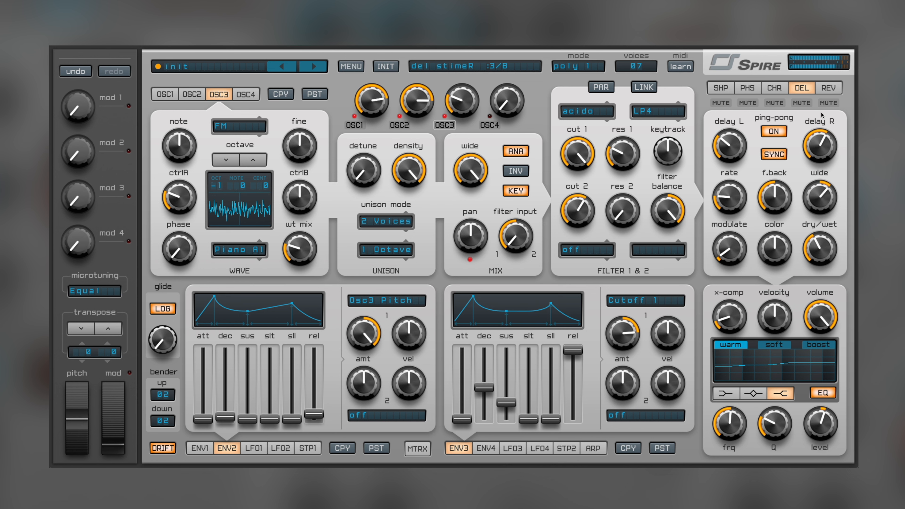
Set the delay's feedback to 560, increase its width and color, and bring its rate and modulation down to 0
drag(783, 195, 783, 189)
drag(828, 202, 829, 187)
drag(785, 246, 784, 220)
drag(726, 196, 735, 233)
drag(738, 243, 743, 286)
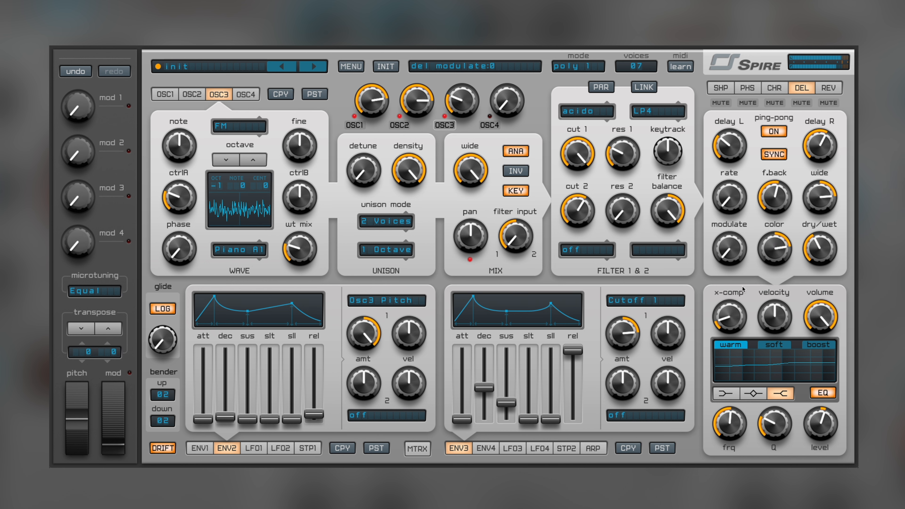
Close filter 1's cutoff to 0 and audition the delay's color from centred to maximum, settling on a moderately bright setting
drag(778, 252, 814, 251)
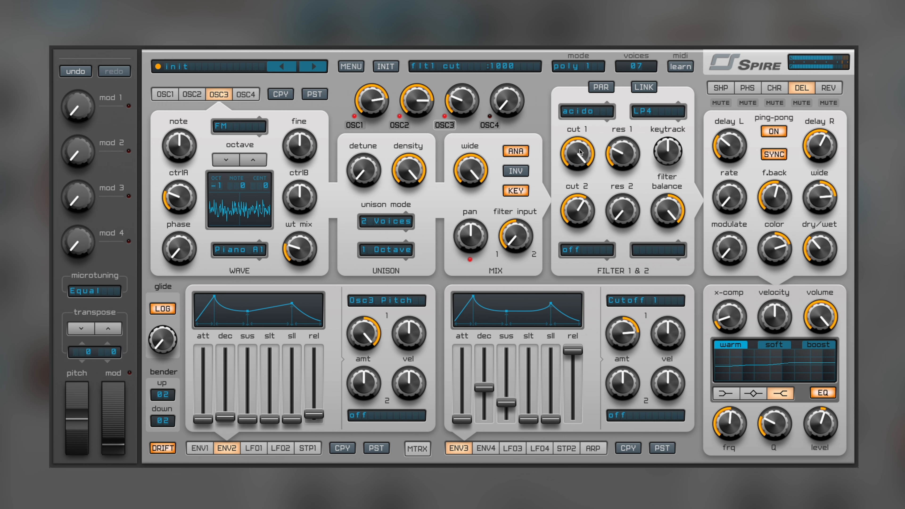
drag(581, 152, 575, 274)
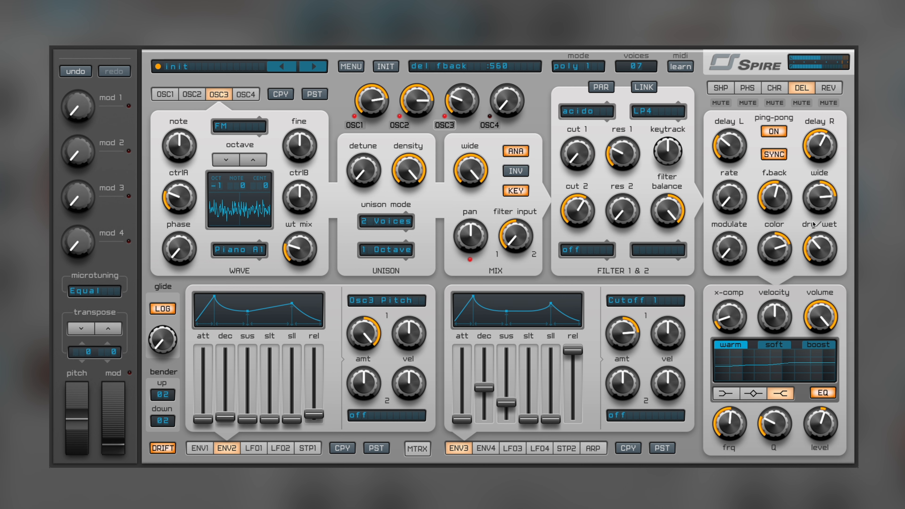
drag(782, 253, 782, 245)
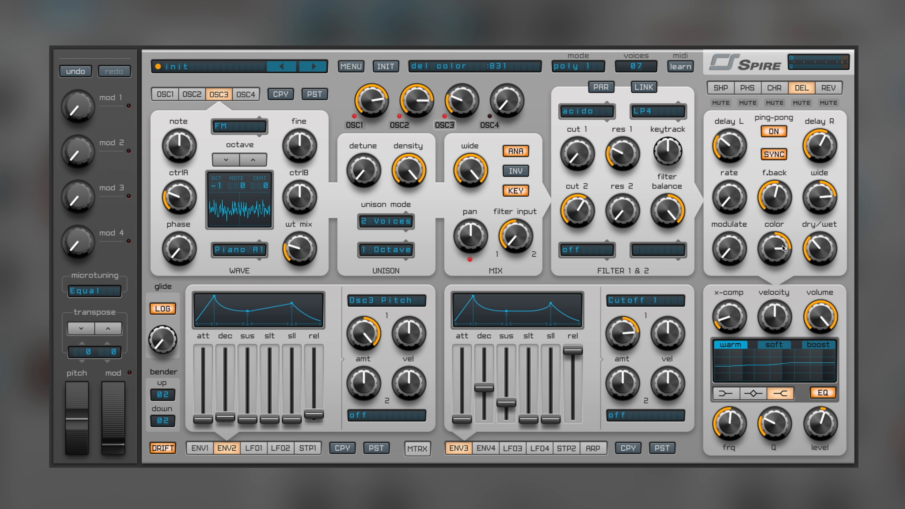
double_click(783, 249)
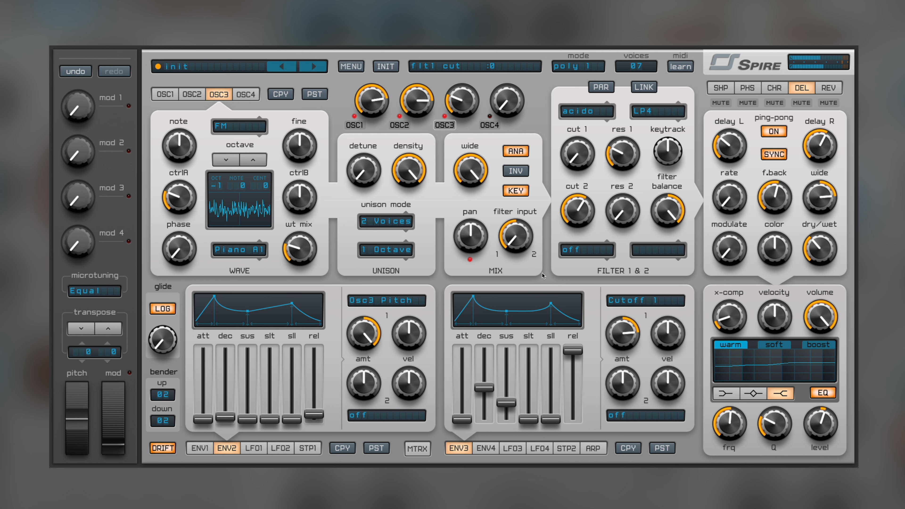
drag(774, 249, 795, 90)
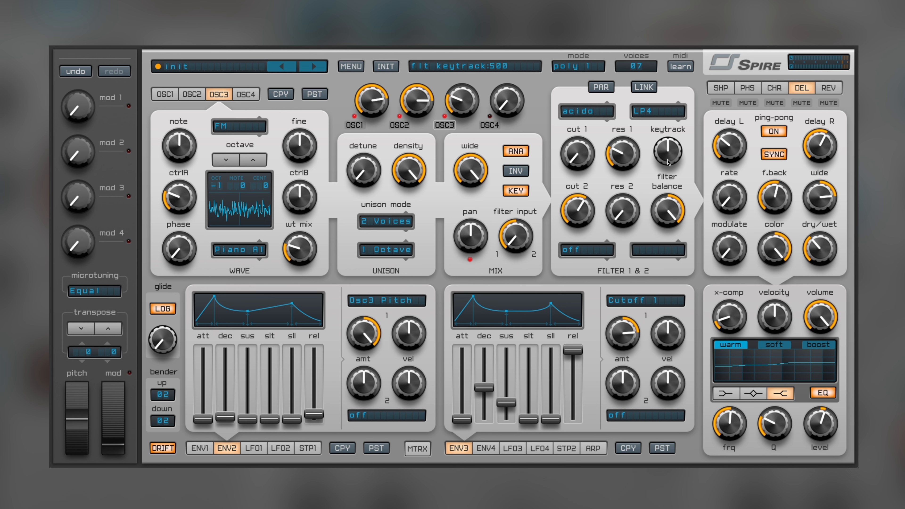
drag(780, 252, 770, 263)
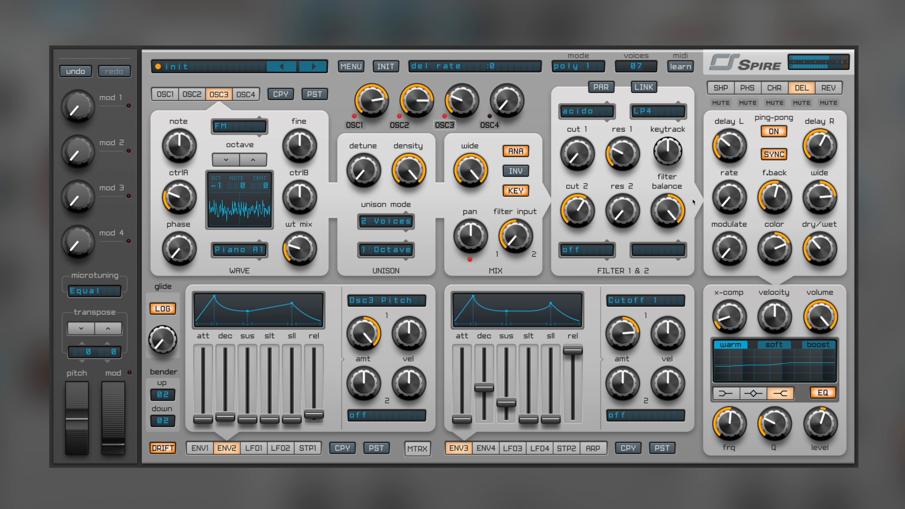
Reopen filter 1's cutoff to about a third and set the delay's dry/wet to 391
drag(589, 161, 582, 125)
drag(805, 245, 807, 241)
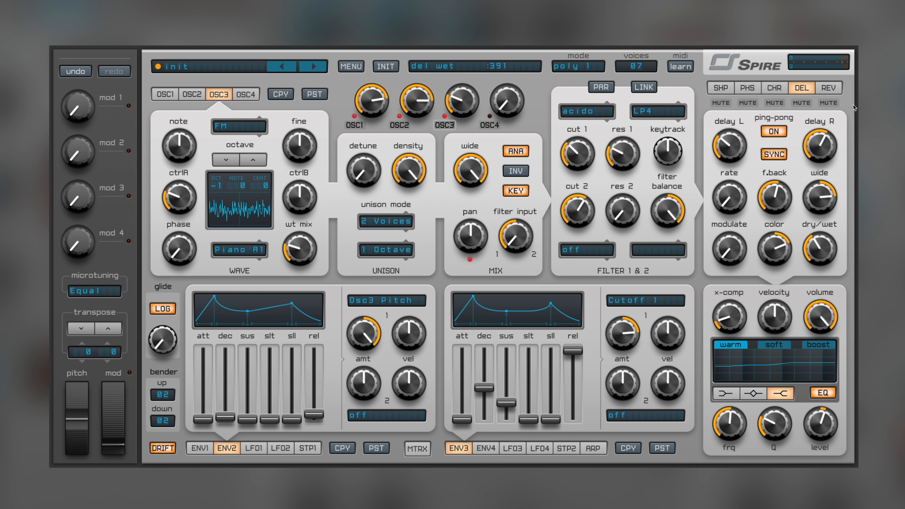
In the reverb effect, reduce the width slightly, raise the damp and color, and set the predelay to 179
click(829, 88)
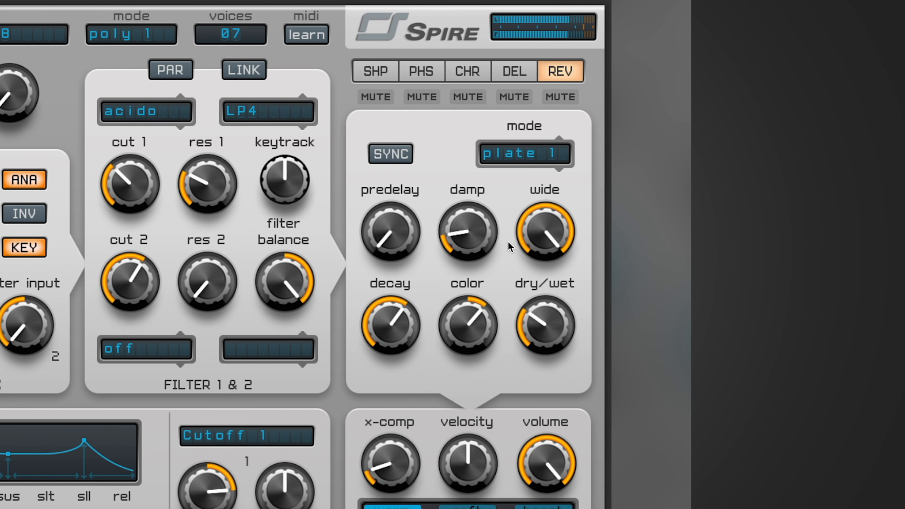
drag(523, 228, 523, 232)
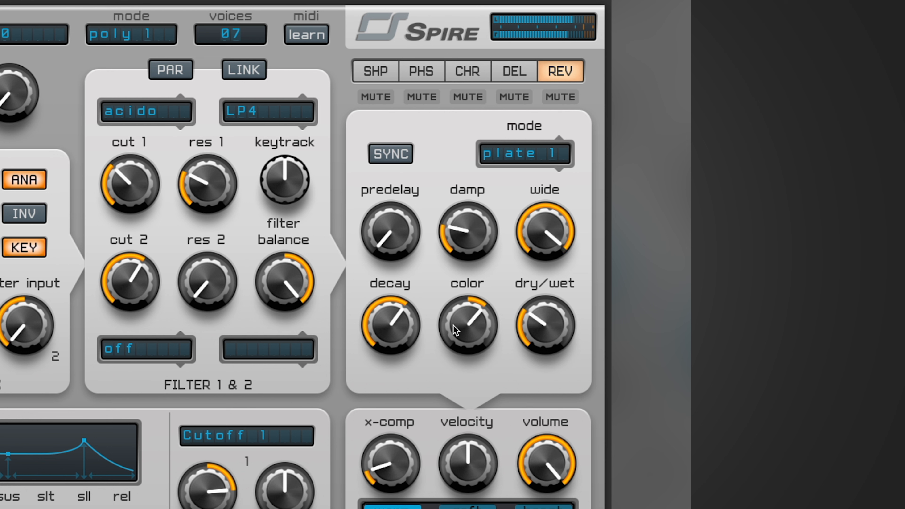
drag(459, 320, 460, 317)
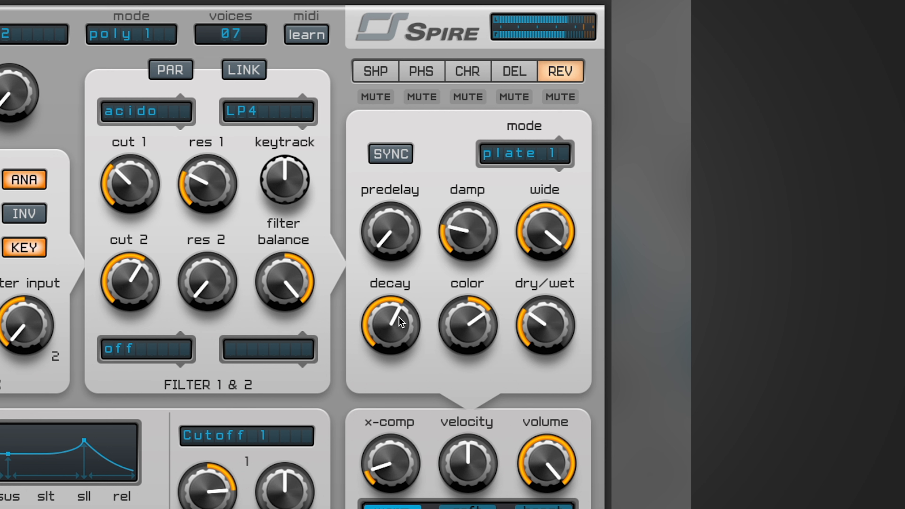
drag(392, 225, 392, 213)
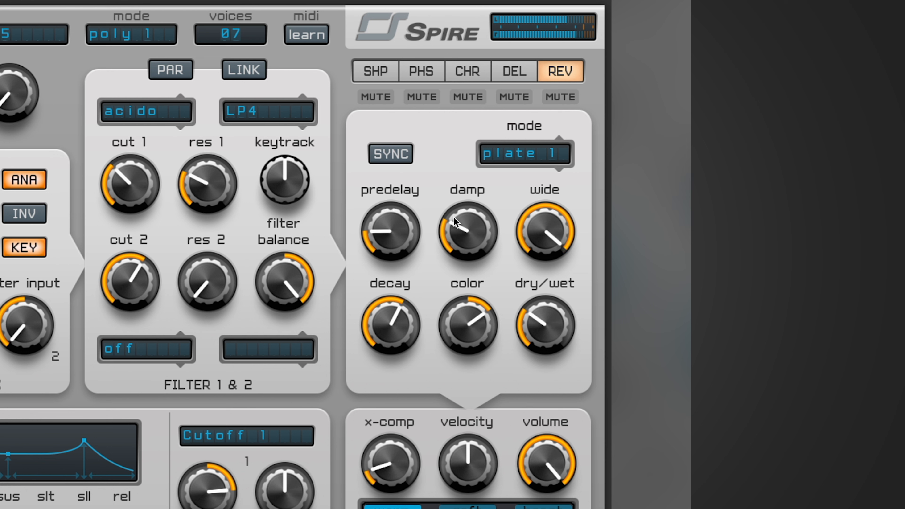
drag(454, 217, 454, 200)
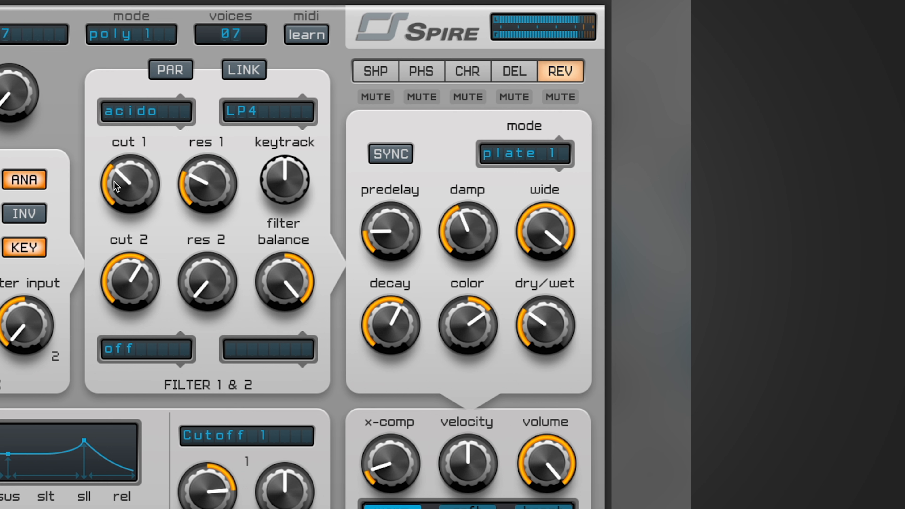
Open filter 1's cutoff fully to 1000 and review the reverb modes, keeping plate 1
drag(113, 181, 136, 37)
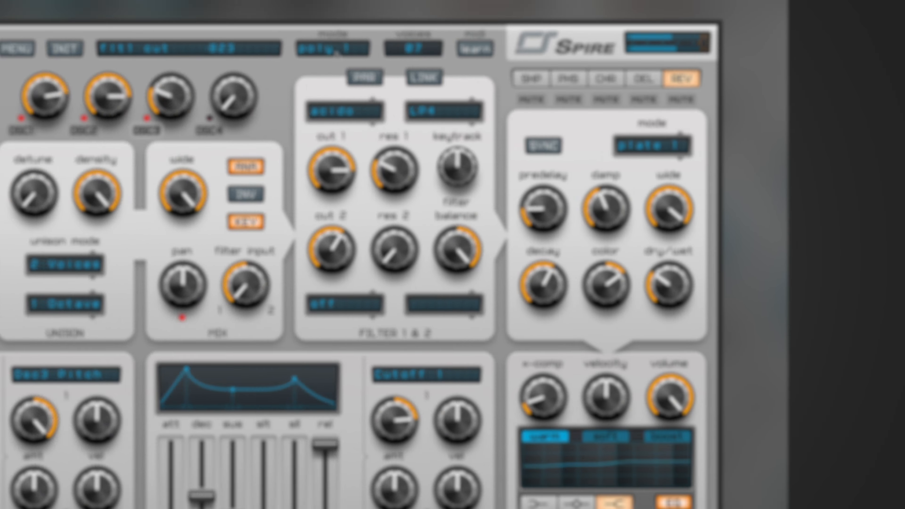
drag(336, 51, 335, 40)
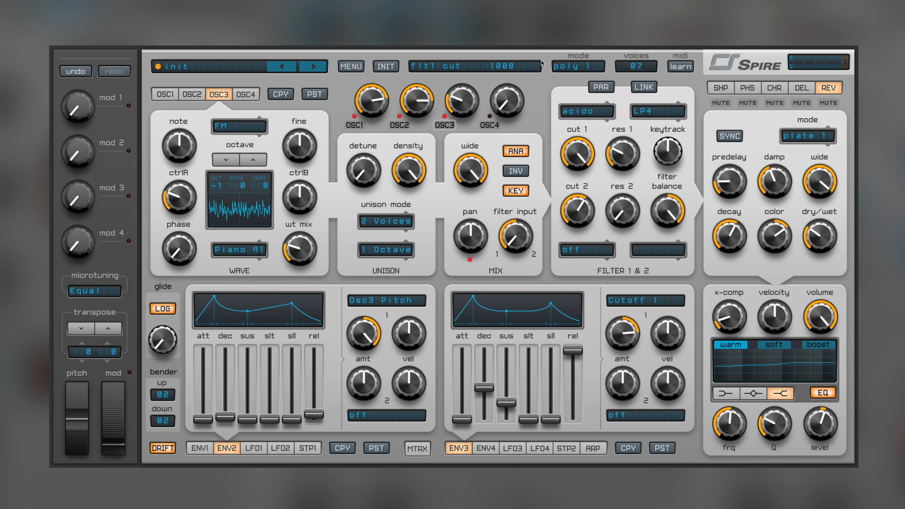
mouse_move(785, 183)
click(800, 135)
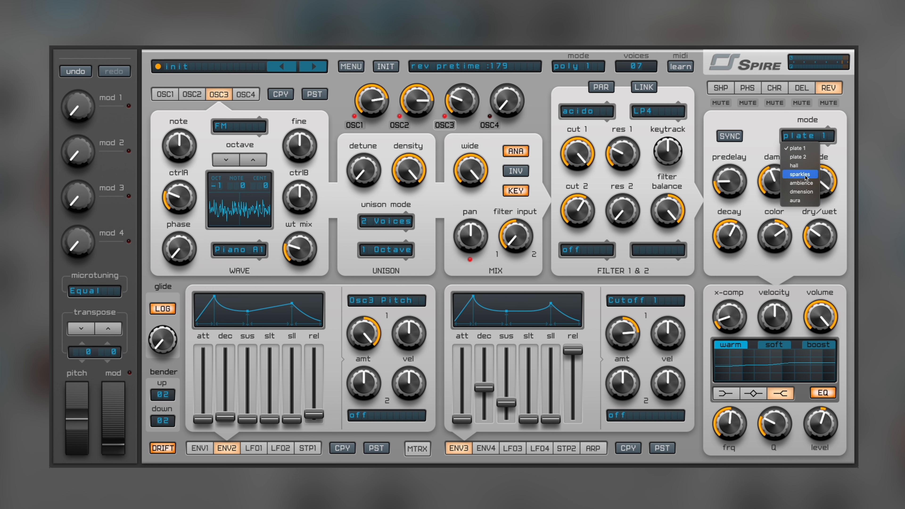
click(772, 129)
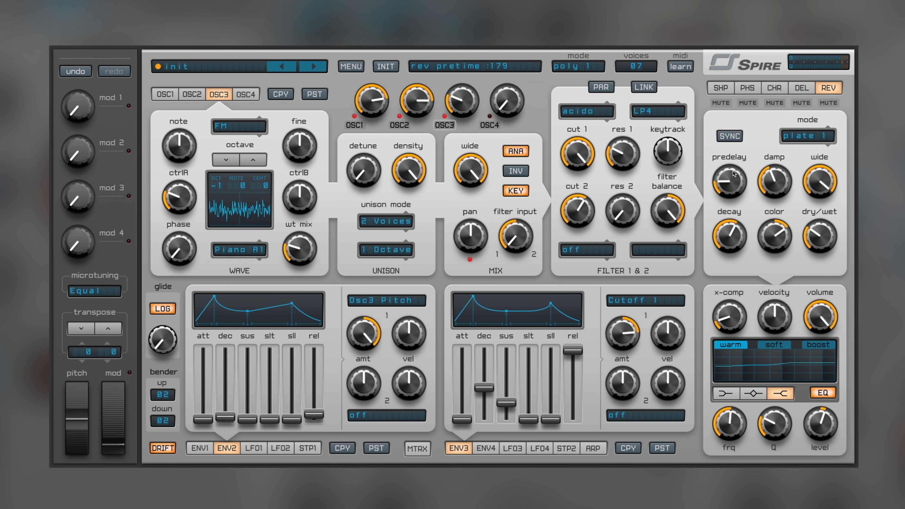
Display envelope 1 and rebalance the reverb with slightly more dry/wet and less decay, auditioning with filter 1's cutoff at 0
click(200, 448)
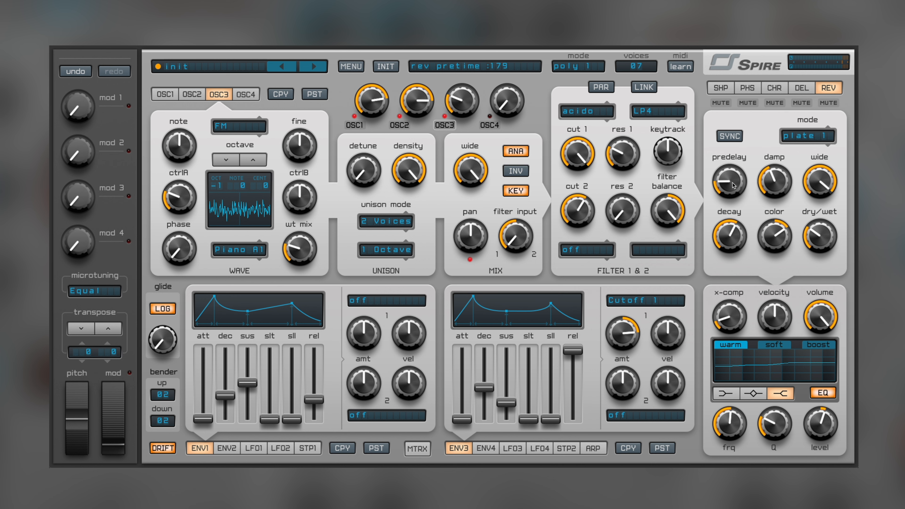
scroll(733, 184, up, 3)
drag(827, 227, 822, 215)
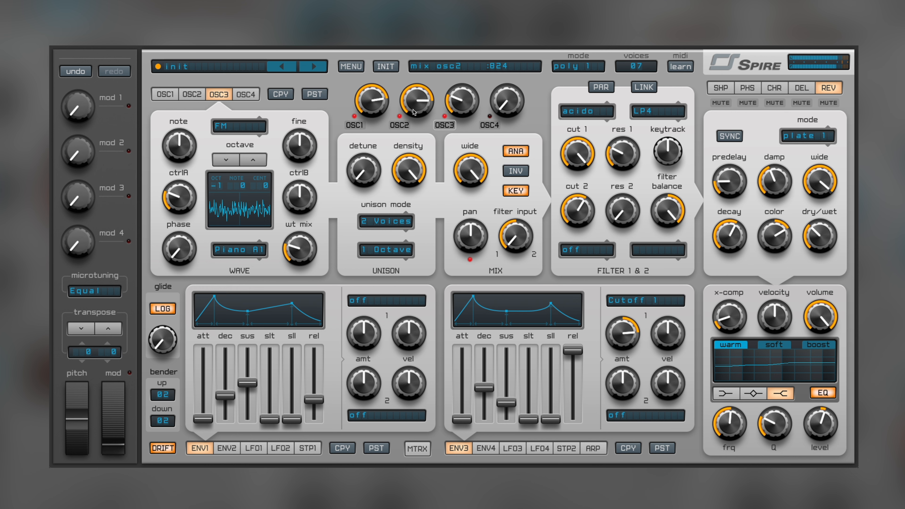
drag(575, 162, 570, 175)
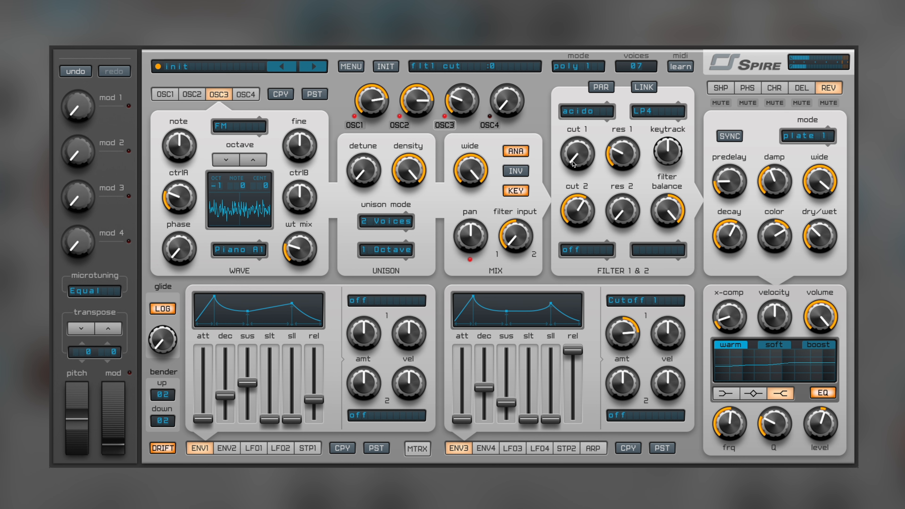
drag(722, 237, 721, 245)
Reopen filter 1's cutoff to about 69 and slightly raise the velocity amount of envelope 3's Cutoff 1 modulation
drag(582, 157, 577, 180)
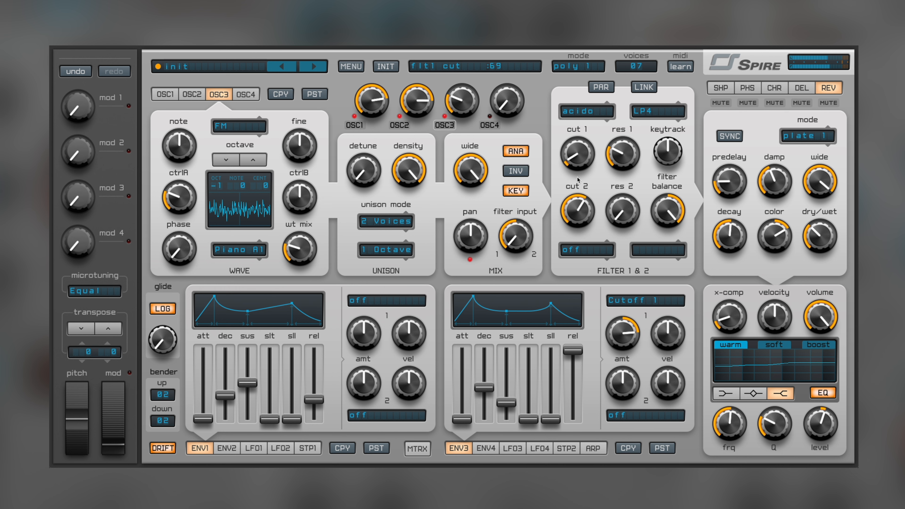
drag(579, 151, 579, 155)
drag(675, 342, 677, 334)
Route ModWheel to Cutoff 1 in slot 1 of the modulation matrix with an amount of 898, testing it with the mod wheel
click(418, 449)
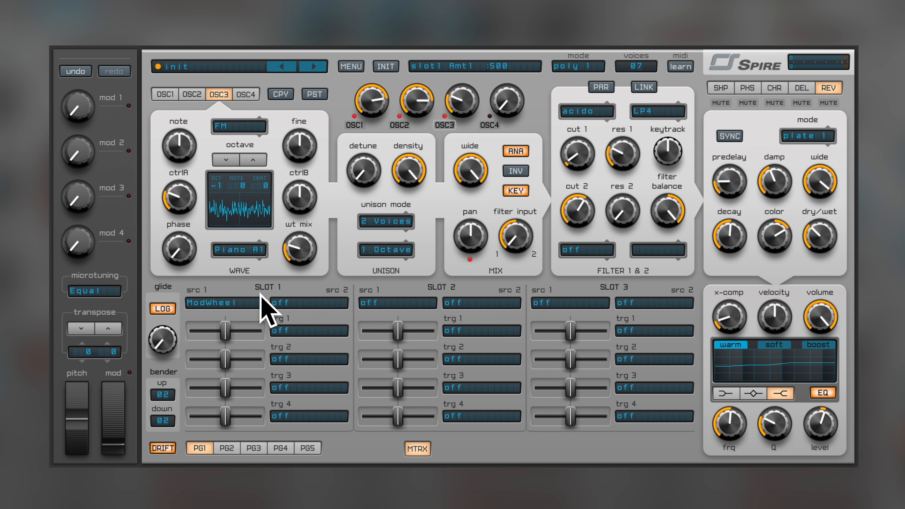
drag(577, 153, 291, 339)
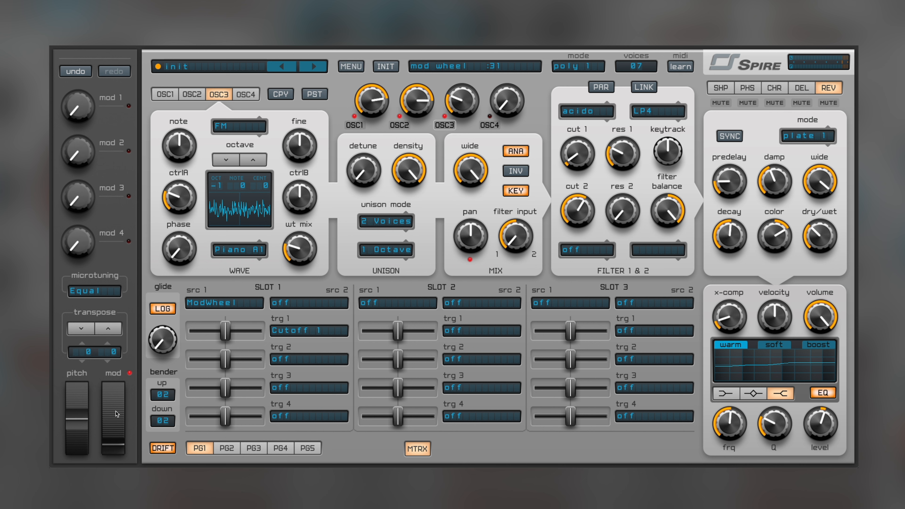
drag(116, 415, 114, 271)
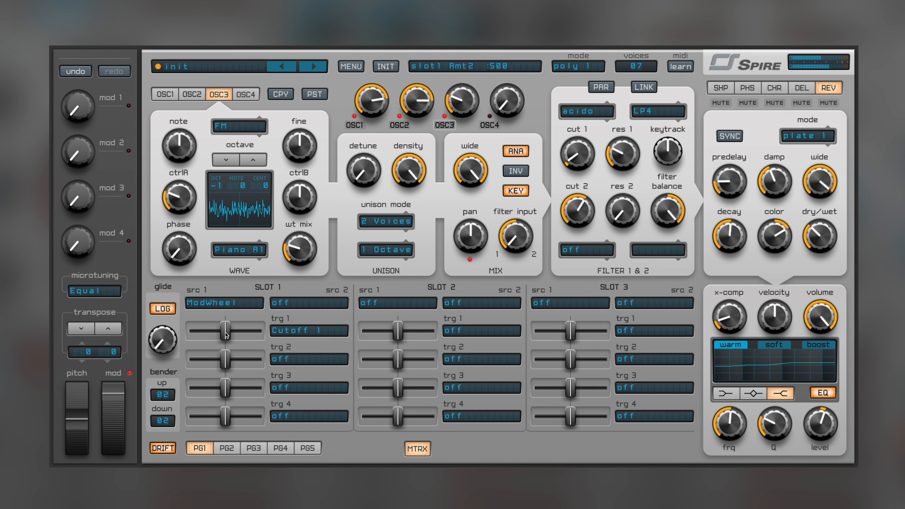
drag(227, 336, 253, 340)
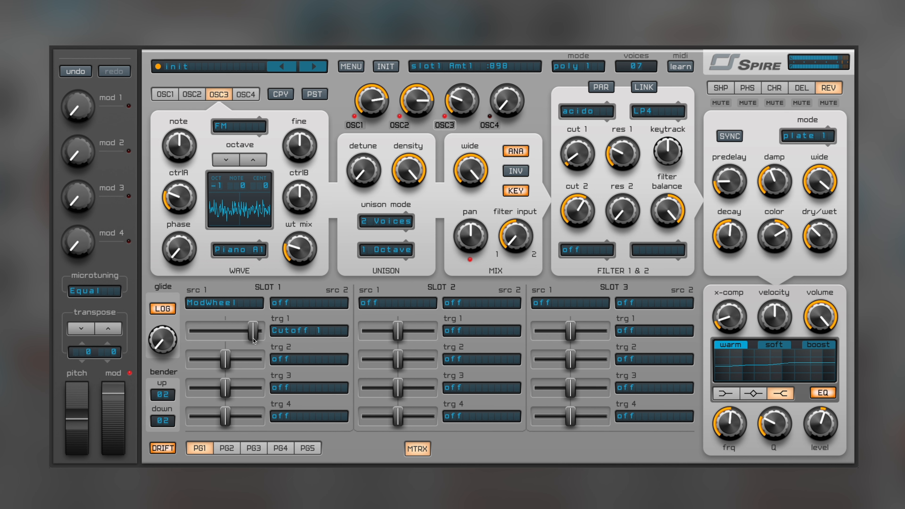
drag(123, 399, 124, 469)
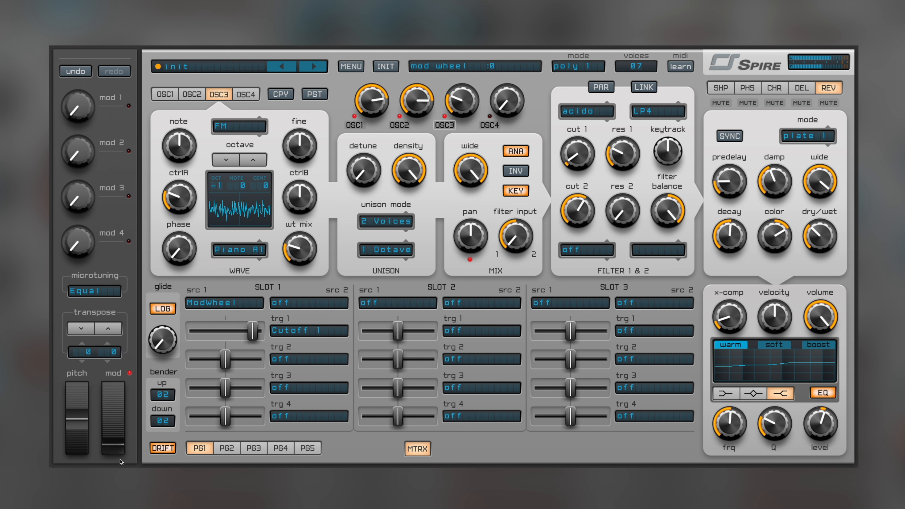
click(417, 448)
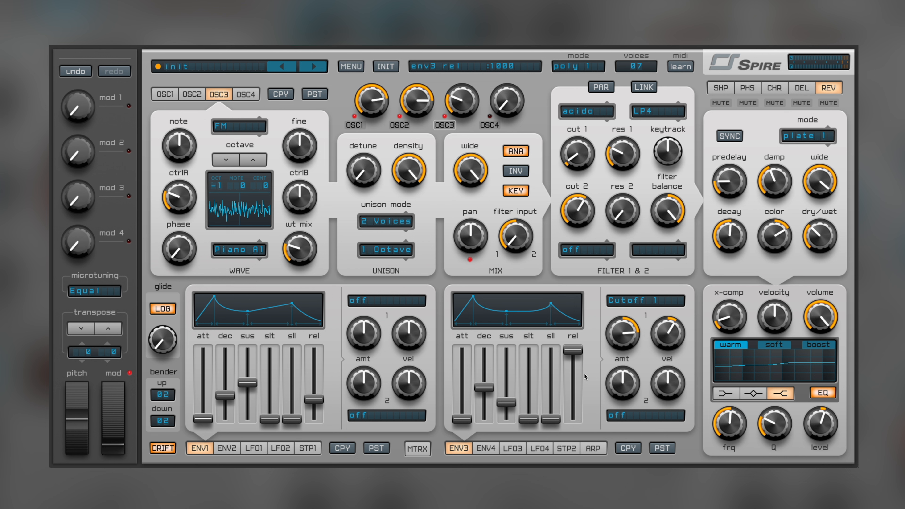
Audition envelope 3's Cutoff 1 amount at 936 with the mod wheel down, and bring it back to about three quarters
drag(629, 328, 629, 326)
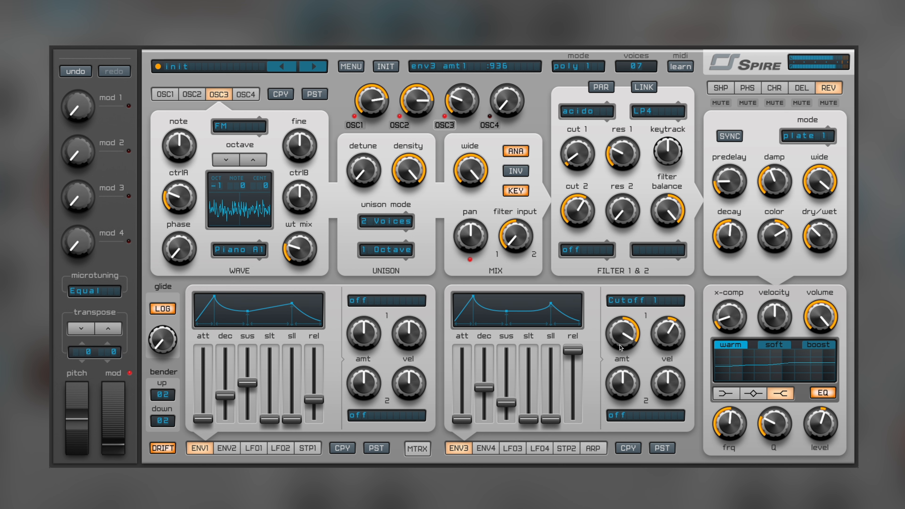
drag(114, 444, 133, 454)
drag(614, 339, 618, 347)
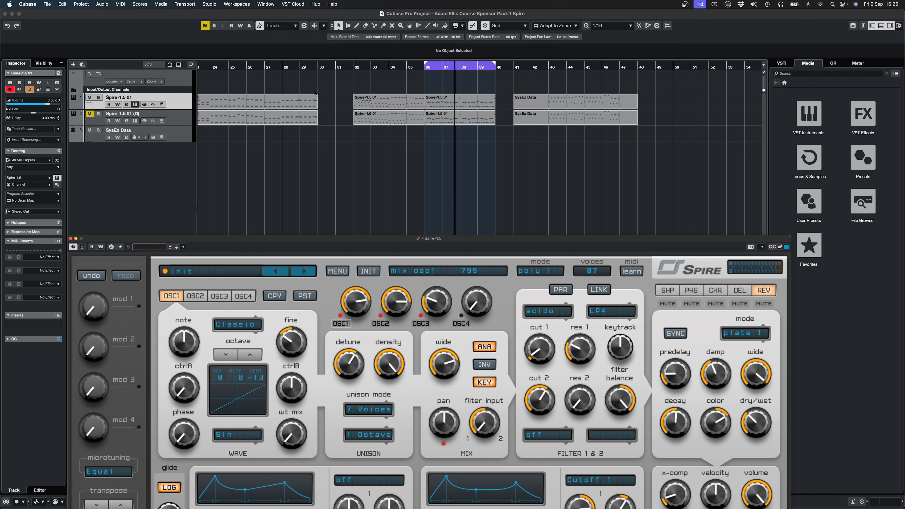
In Cubase, loop the upper Spire clip from bar 22 to bar 30, start playback and move the synth window fully into view
click(292, 100)
key(p)
key(space)
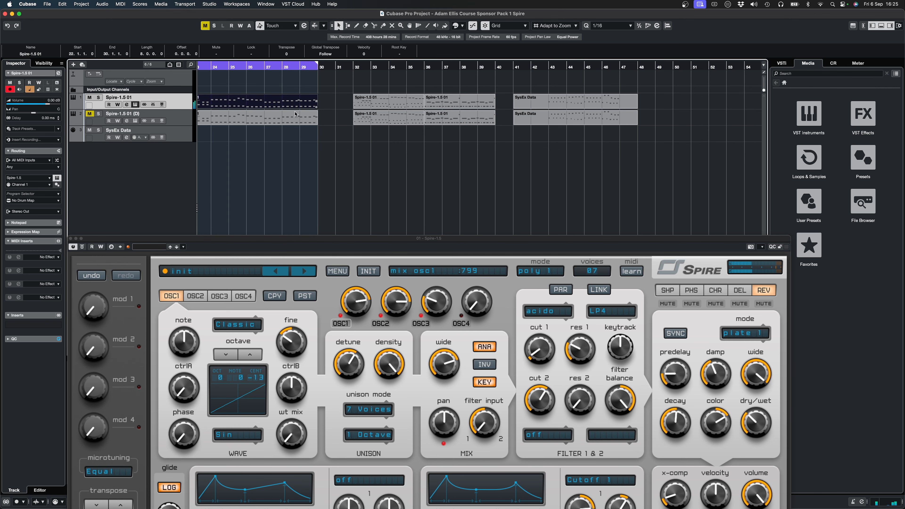
drag(401, 239, 350, 64)
Lower filter 1's cutoff slightly and sweep the mod wheel from 0 to 1000 during playback, ending with playback stopped
drag(482, 179, 484, 222)
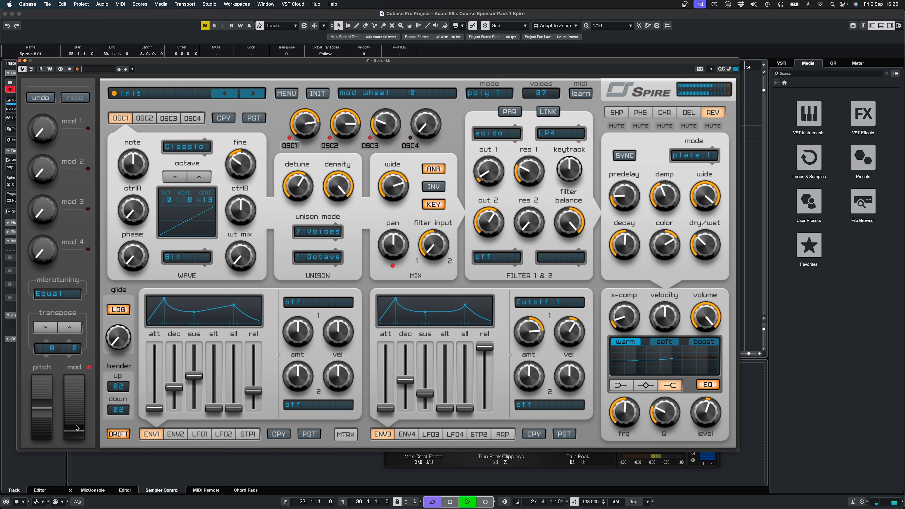
drag(70, 416, 82, 351)
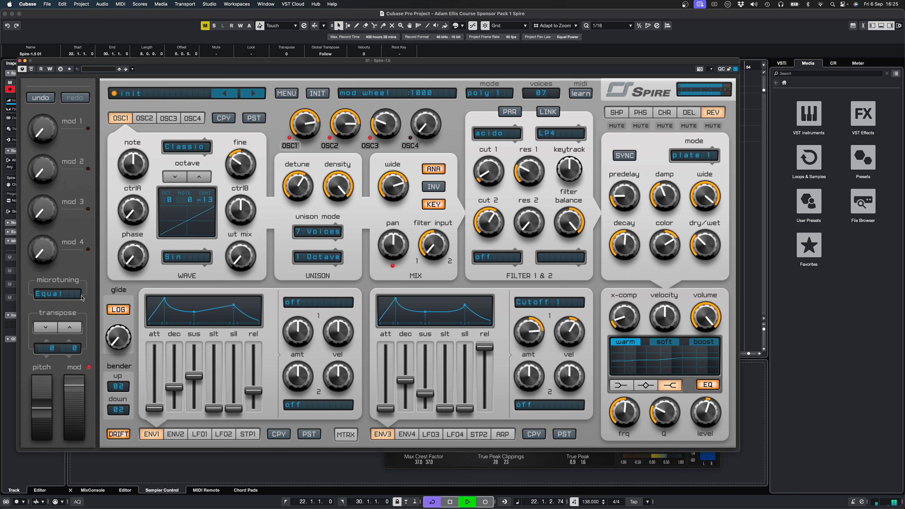
key(space)
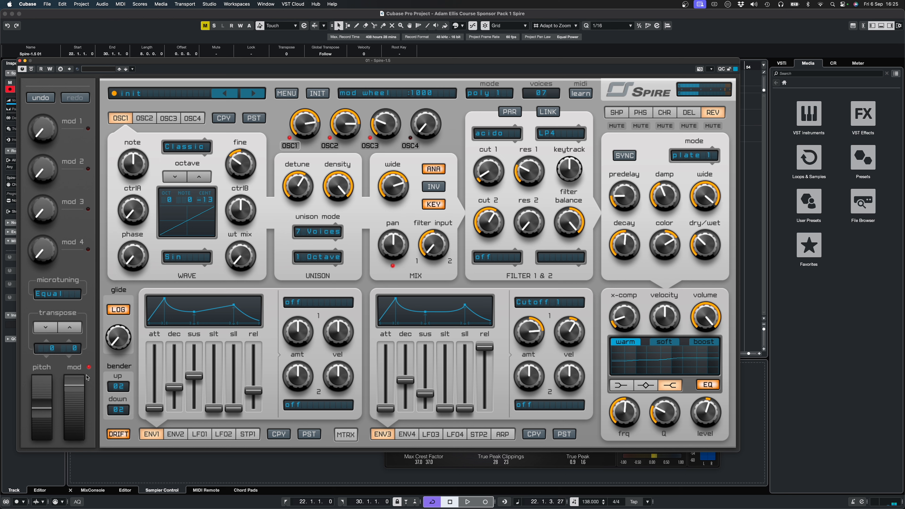